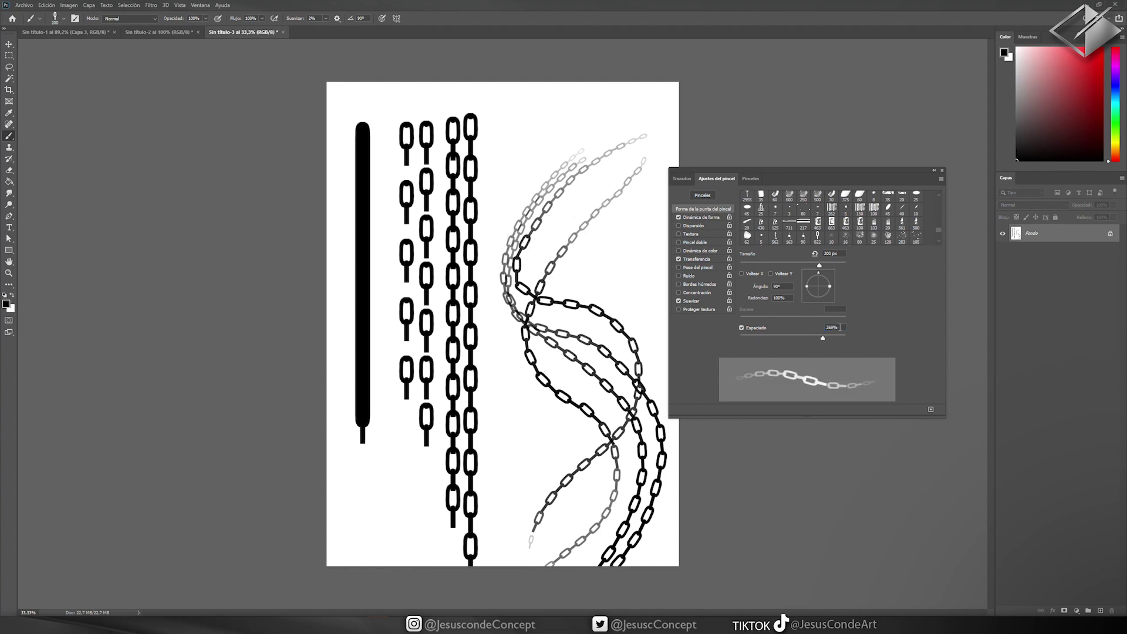
Step: Paint a curving chain stroke from the upper right down across the chain page
drag(641, 123, 464, 307)
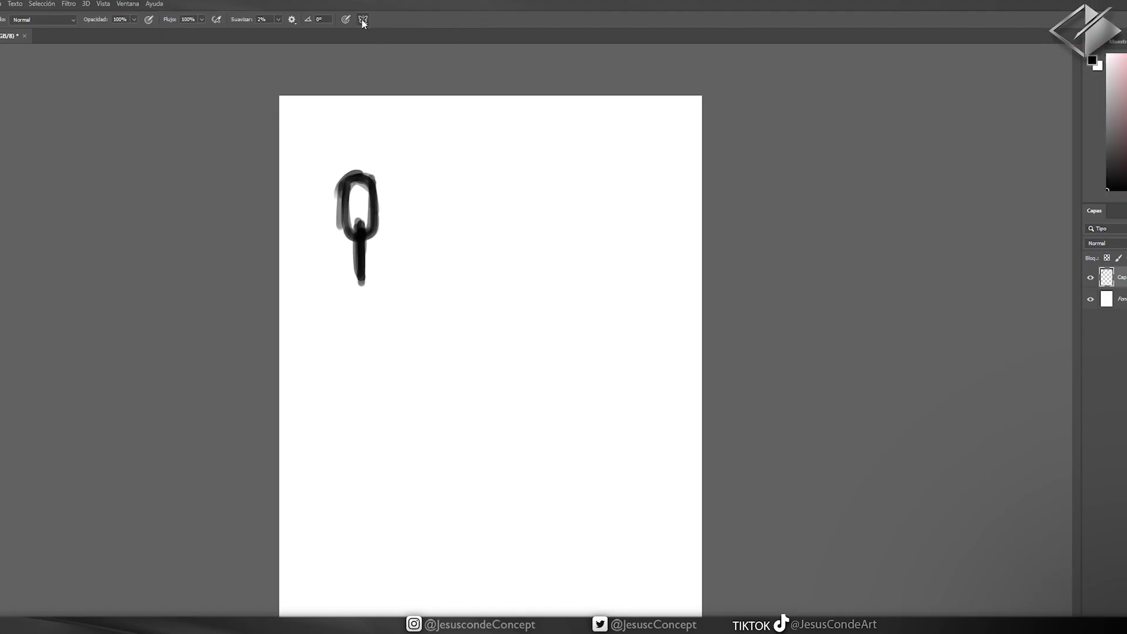
Step: Turn on vertical symmetry and sketch a mirrored oval link with a stem below it
click(363, 20)
click(389, 58)
key(Return)
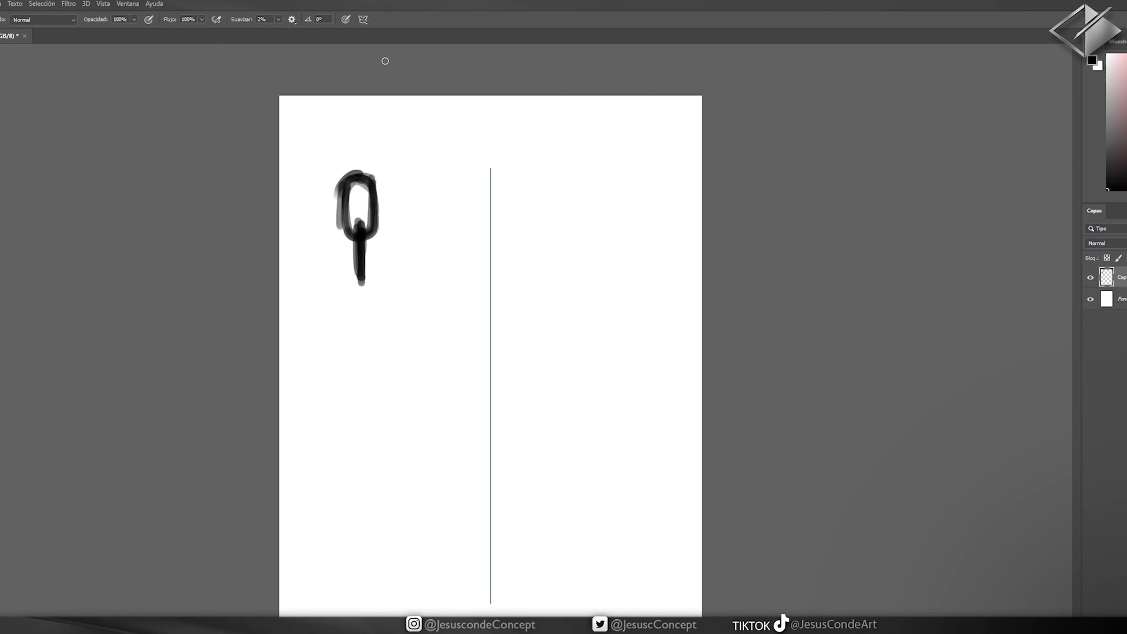
drag(503, 172, 510, 242)
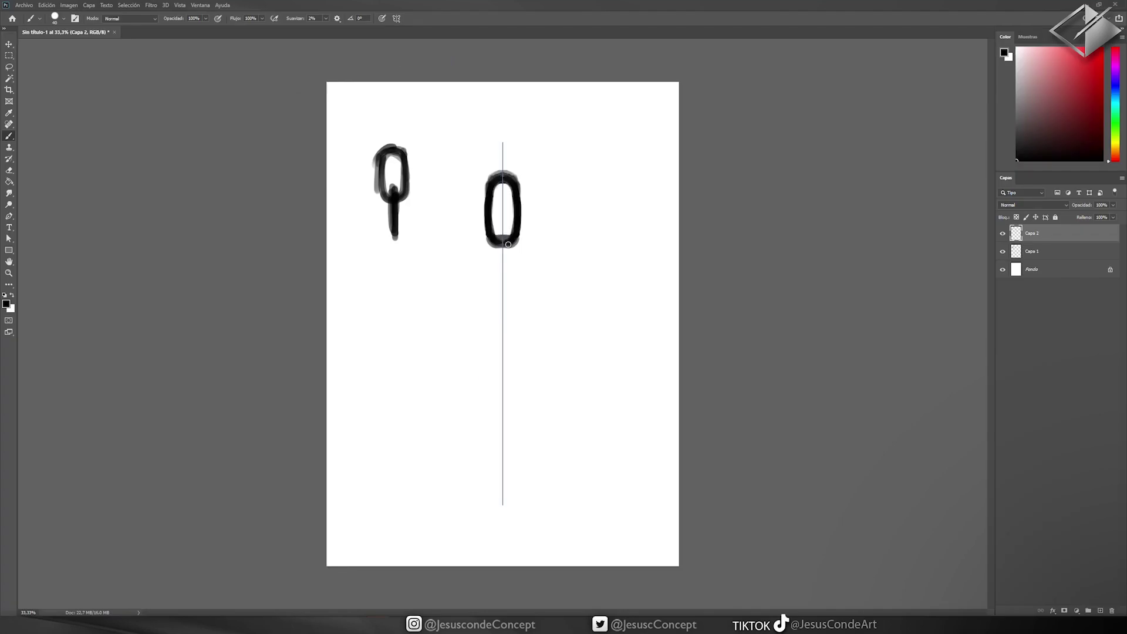
scroll(552, 246, up, 3)
drag(452, 206, 451, 315)
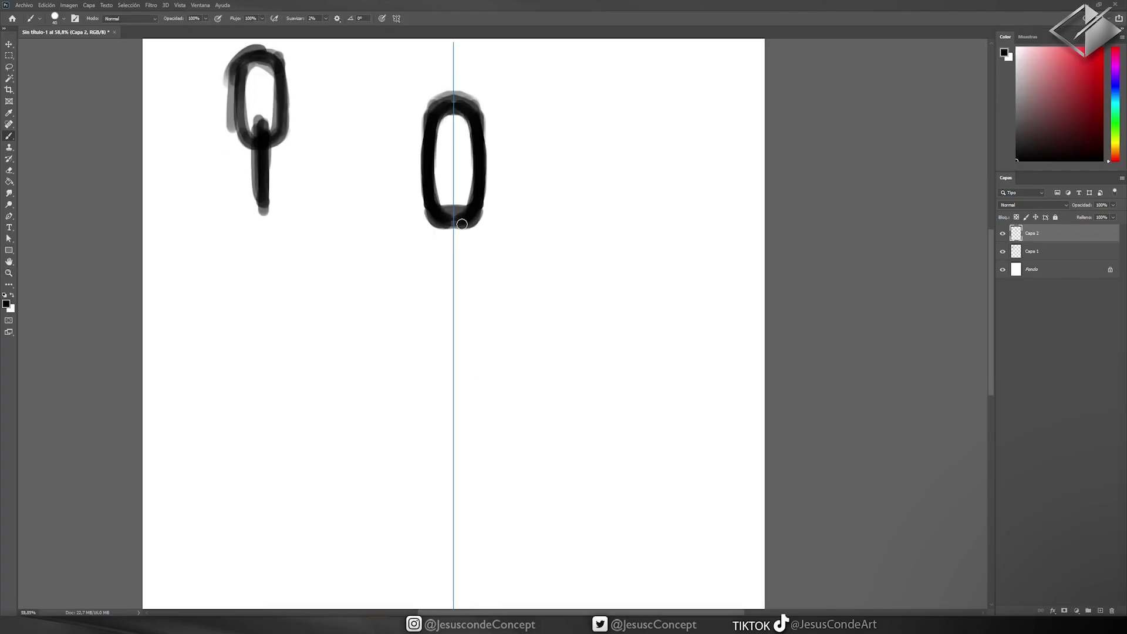
scroll(475, 283, up, 2)
Step: Fade the sketch layer, add a new layer, trace the link's contours and fill it black
key(3)
key(ctrl+shift+alt+n)
scroll(395, 143, up, 2)
mouse_move(411, 153)
mouse_down()
mouse_move(382, 194)
mouse_move(382, 305)
mouse_up()
drag(404, 221, 423, 151)
drag(387, 305, 418, 399)
drag(416, 358, 418, 413)
drag(430, 471, 428, 473)
drag(390, 193, 395, 320)
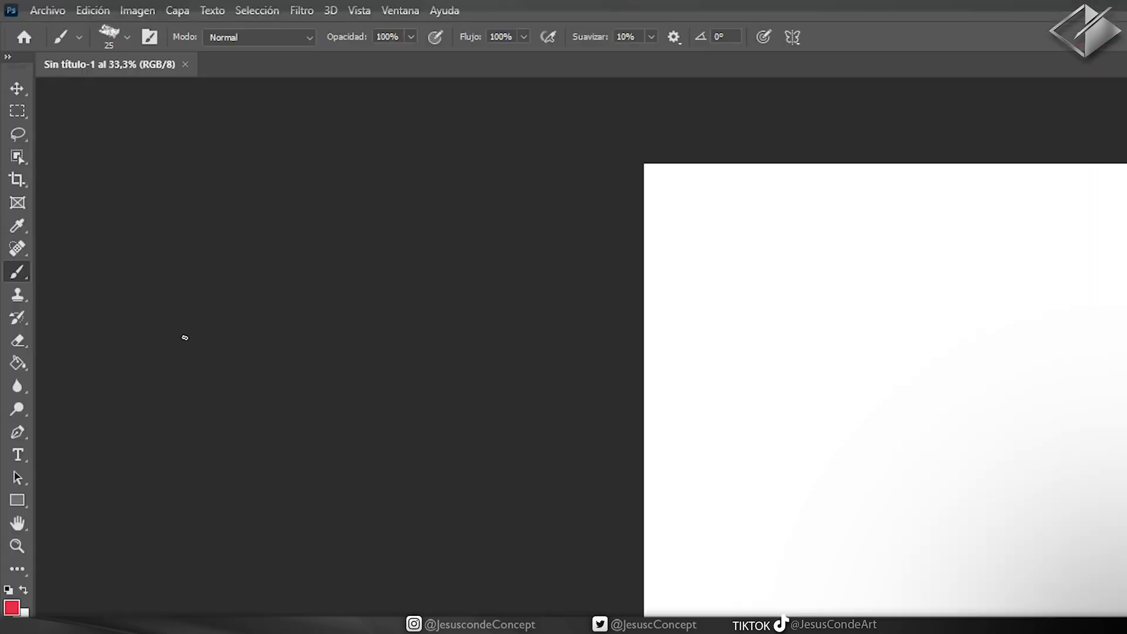
Step: Crop the document by raising the bottom edge to trim off the stem
click(20, 181)
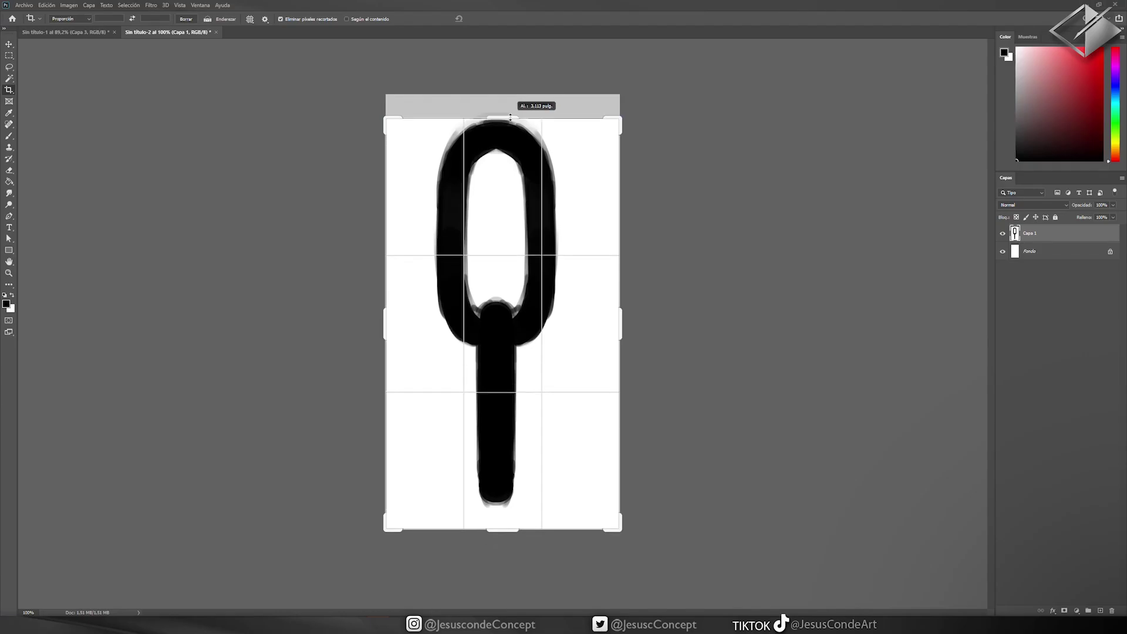
drag(504, 532, 505, 499)
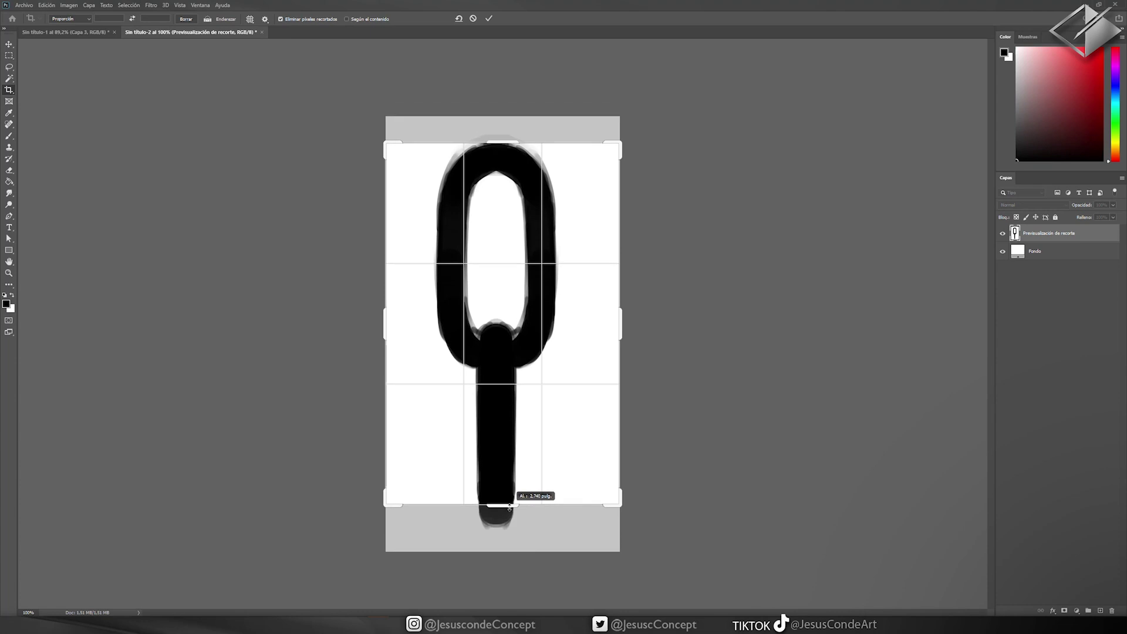
key(Return)
Step: On a new layer, paint a vertical black bar and erase a band near its top
key(b)
key(ctrl+shift+alt+n)
drag(496, 502, 497, 146)
key(e)
mouse_move(470, 205)
mouse_down()
mouse_move(516, 206)
mouse_move(473, 181)
mouse_move(496, 341)
mouse_move(495, 234)
mouse_up()
click(59, 19)
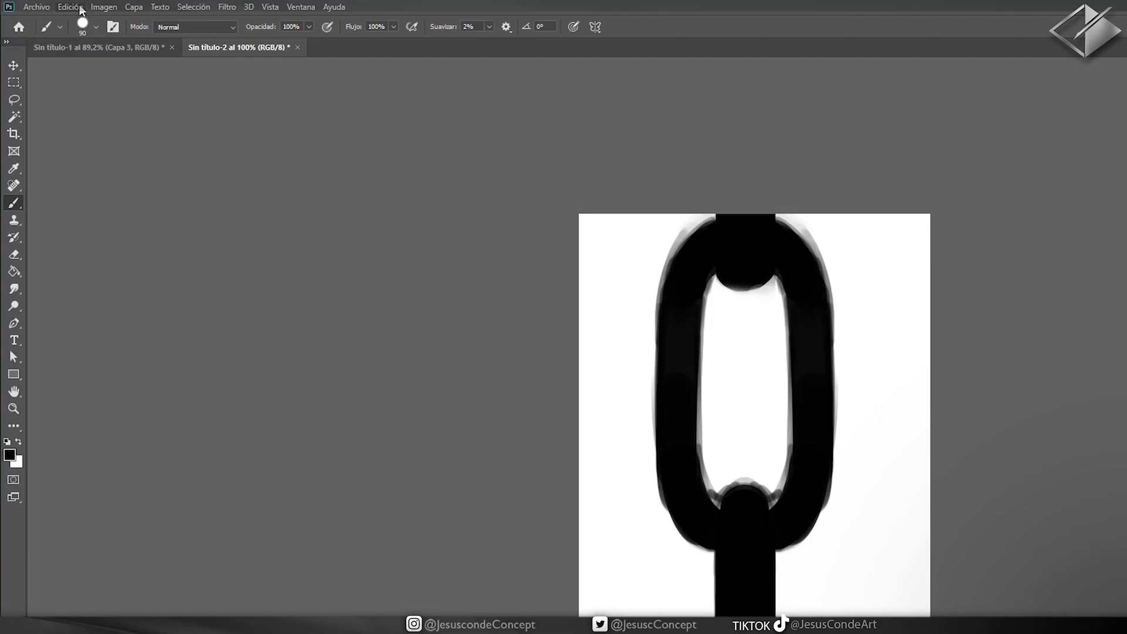
Step: Define the cropped link image as a new brush preset, keeping the default name
click(74, 7)
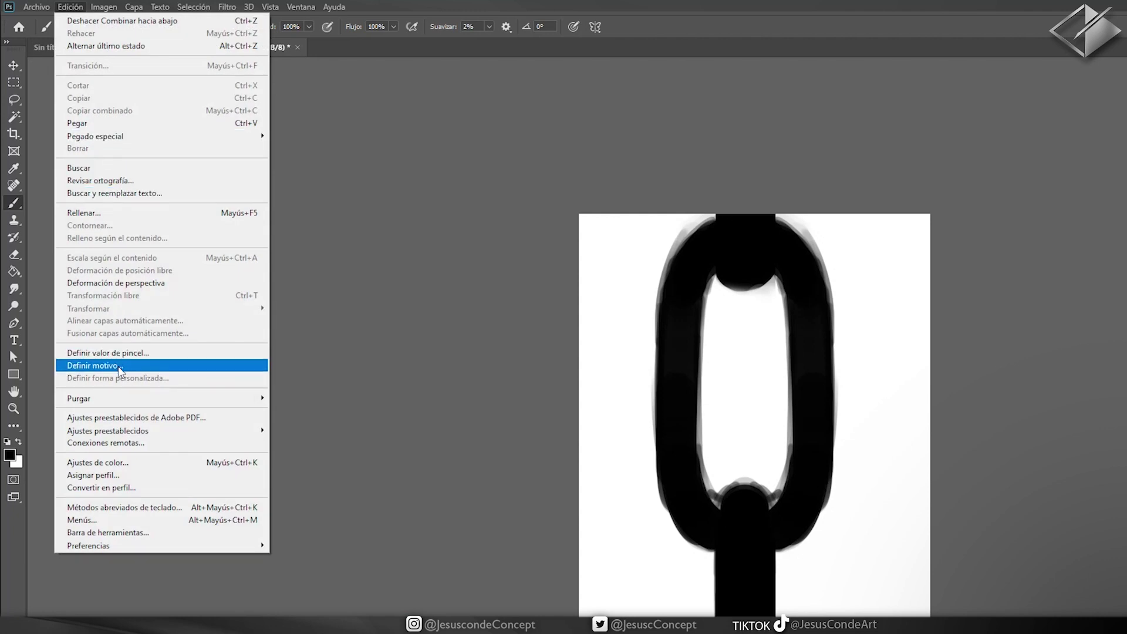
click(134, 353)
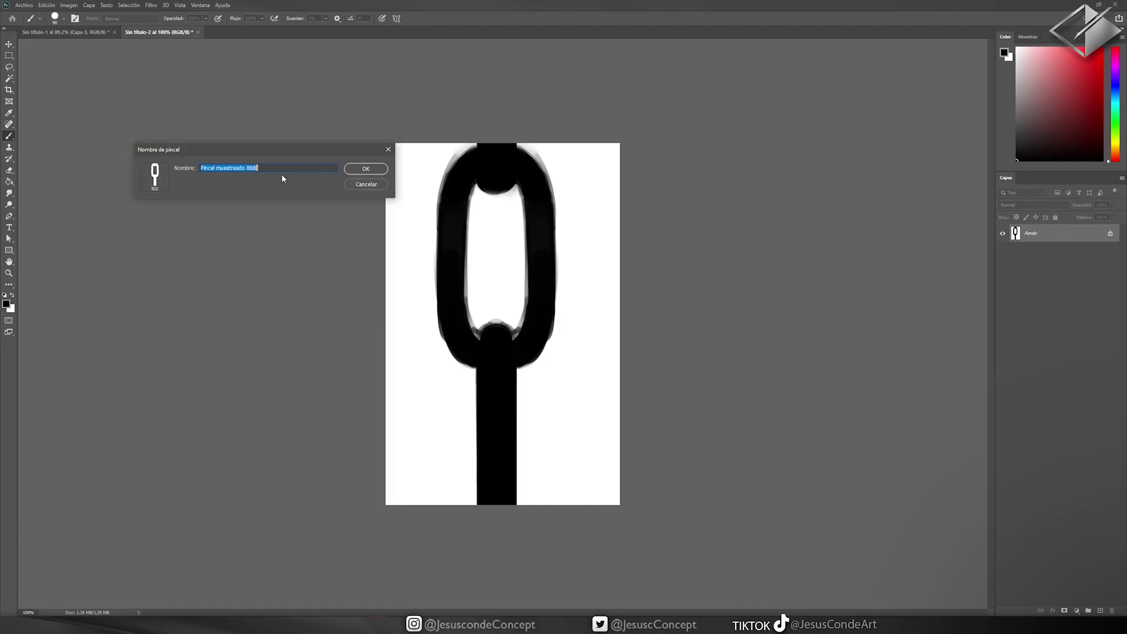
click(357, 171)
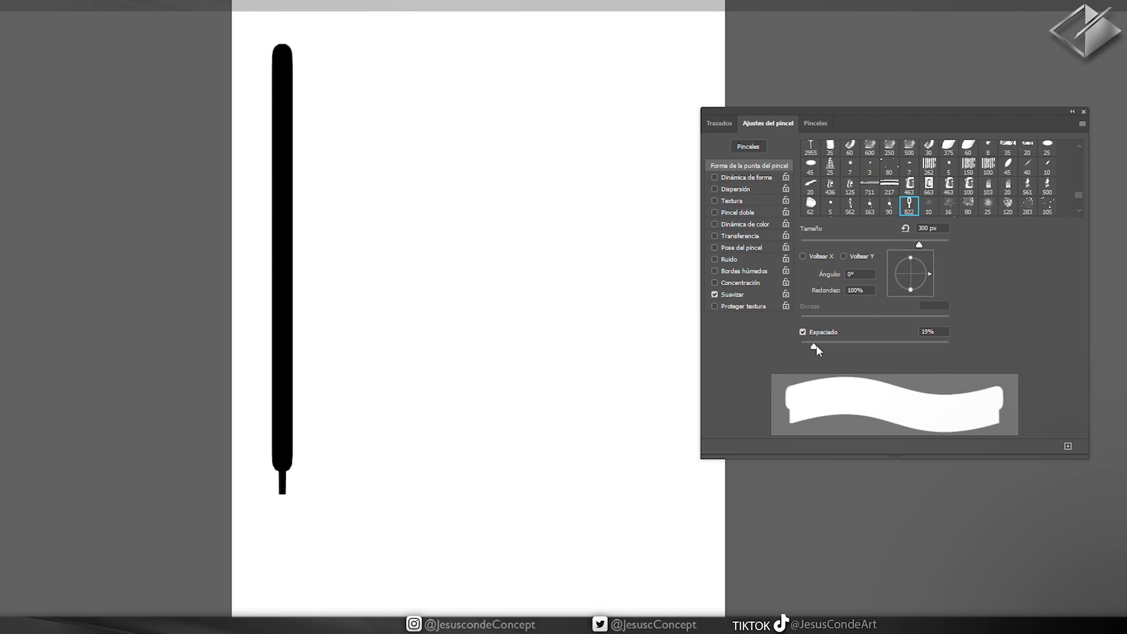
Step: Raise the brush spacing through 117% and 197%, test-painting and undoing vertical chain strokes
drag(815, 346, 858, 342)
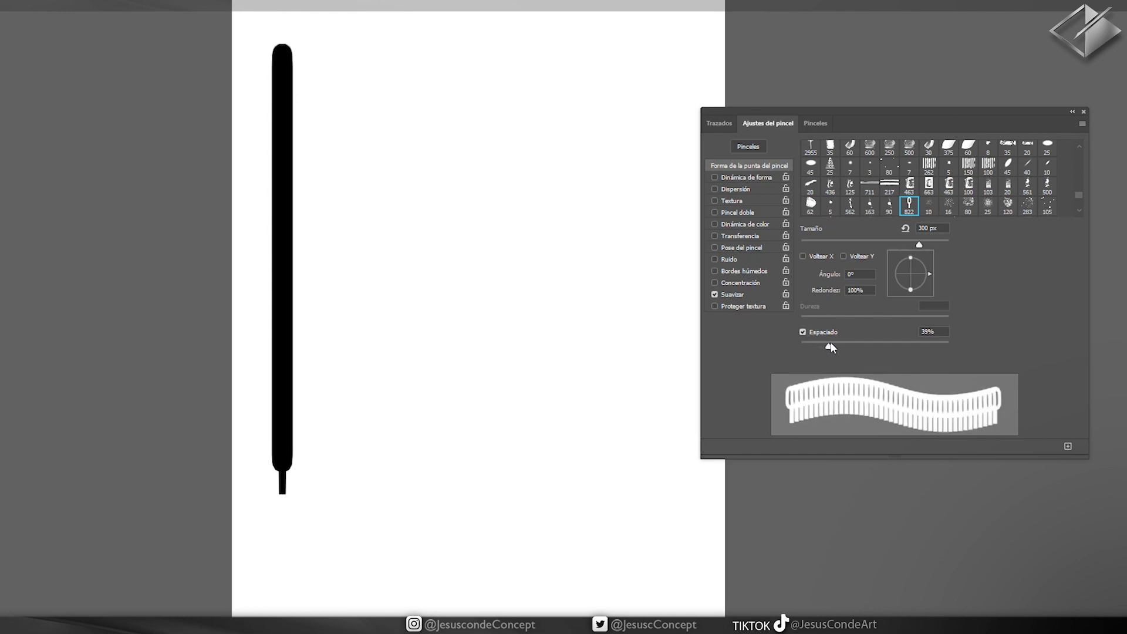
drag(858, 342, 881, 343)
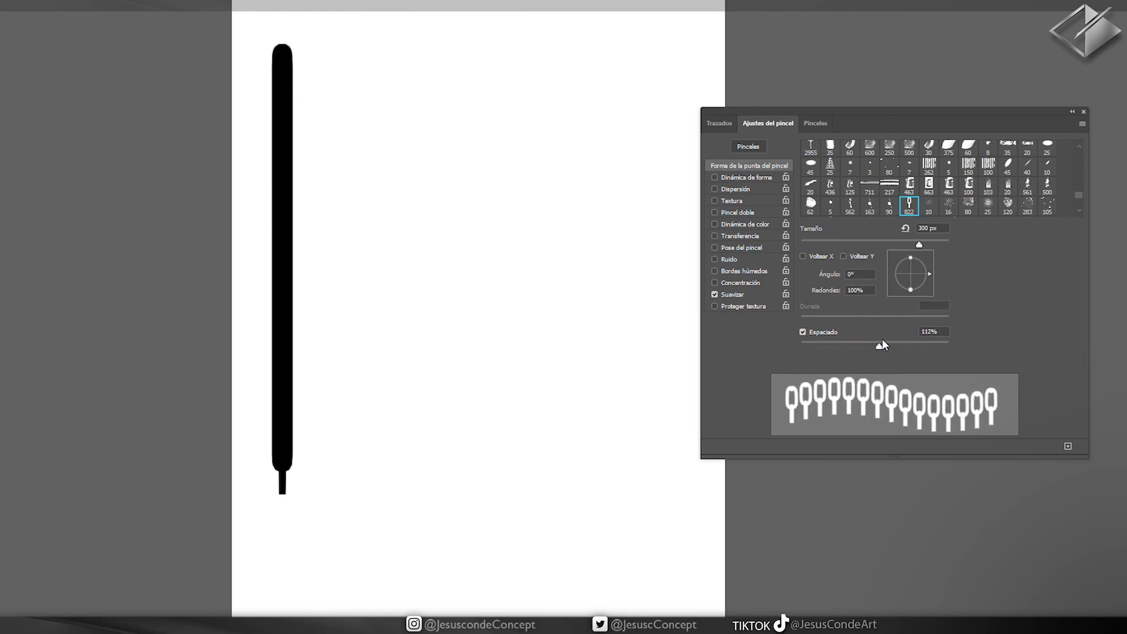
drag(326, 69, 326, 344)
key(ctrl+z)
drag(882, 346, 913, 347)
drag(328, 79, 333, 481)
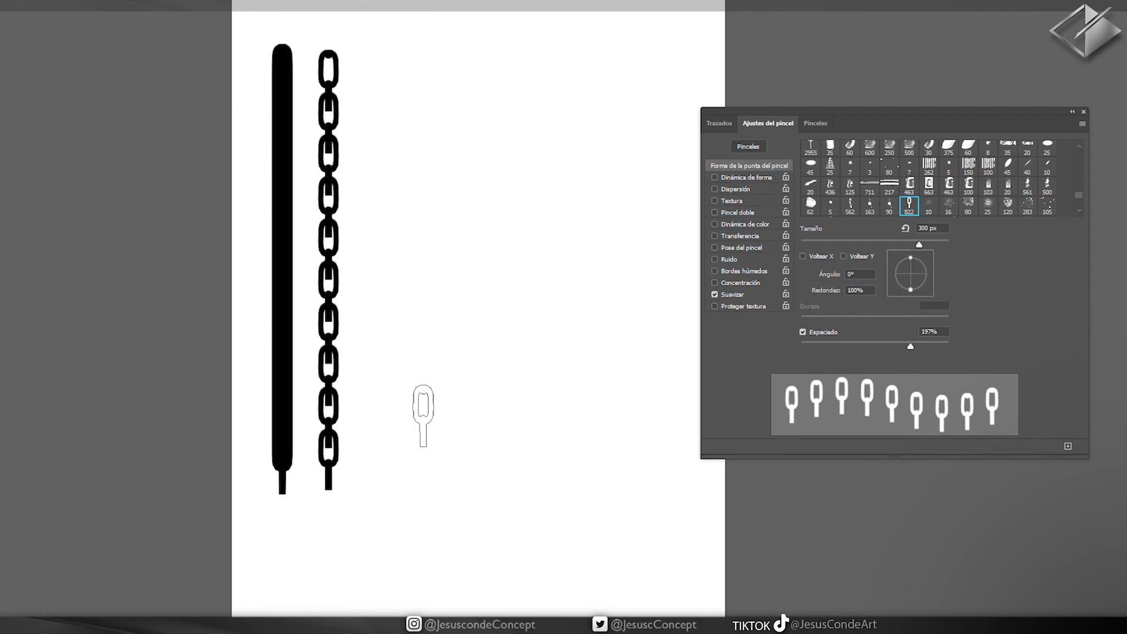
key(ctrl+z)
Step: Paint four vertical chain columns at spacings of 383%, 308%, 242% and 275%
drag(914, 343, 925, 341)
drag(406, 144, 406, 377)
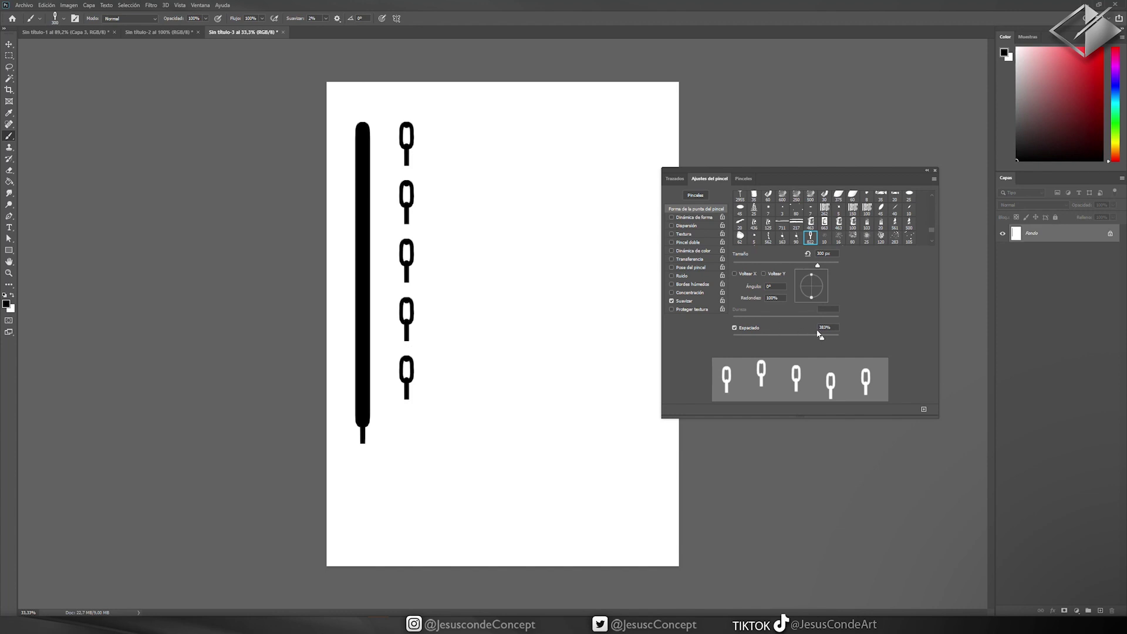
drag(821, 340, 817, 338)
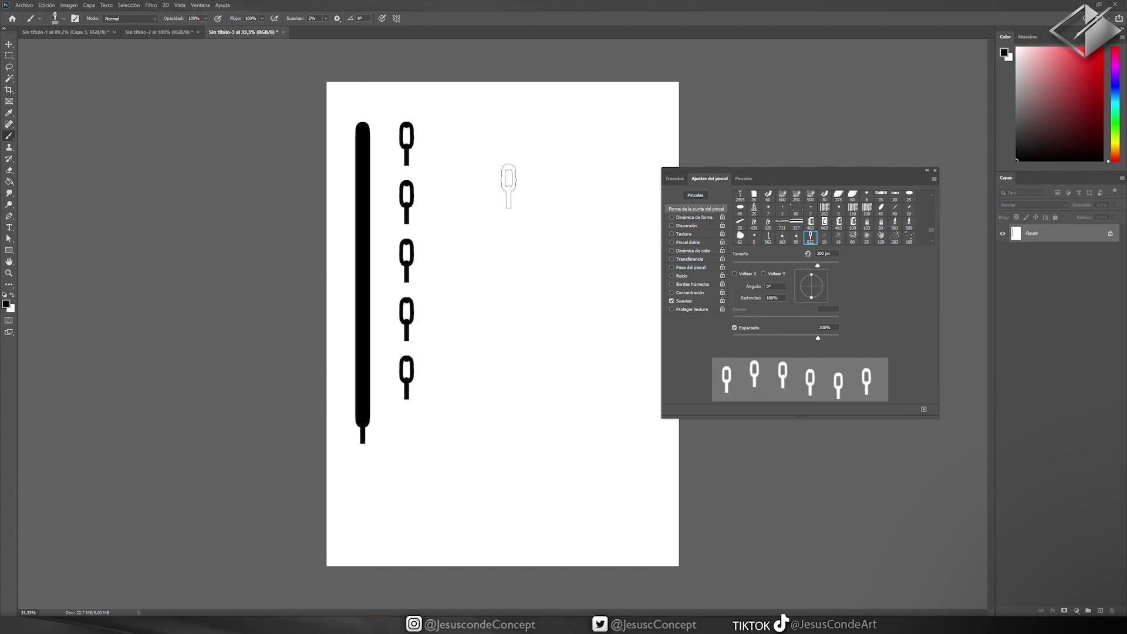
drag(425, 170, 426, 423)
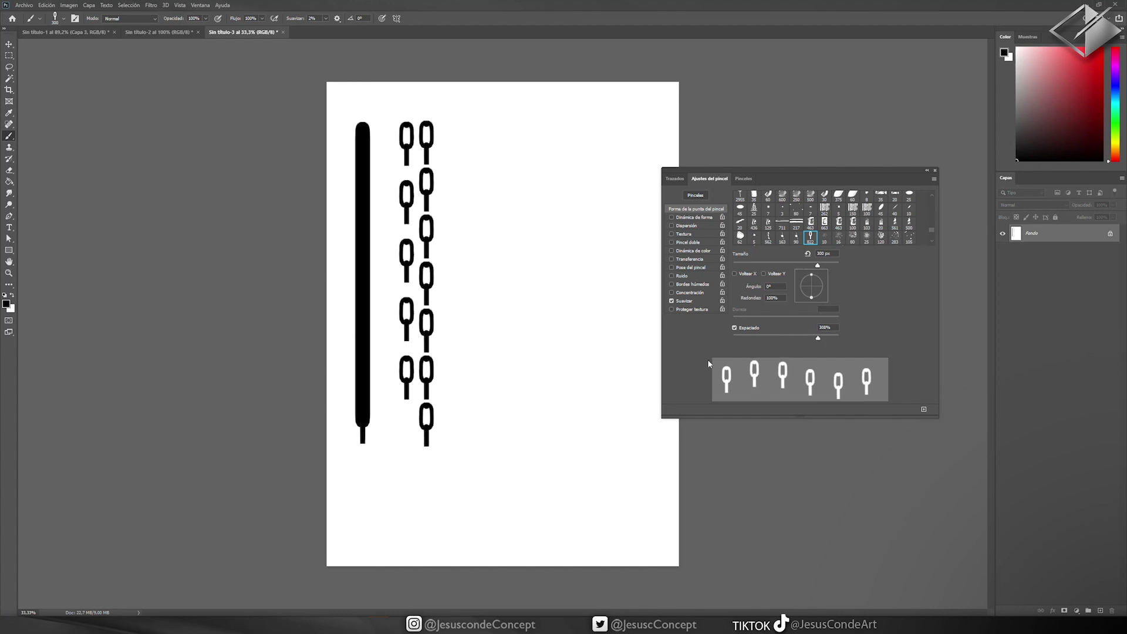
drag(817, 338, 816, 339)
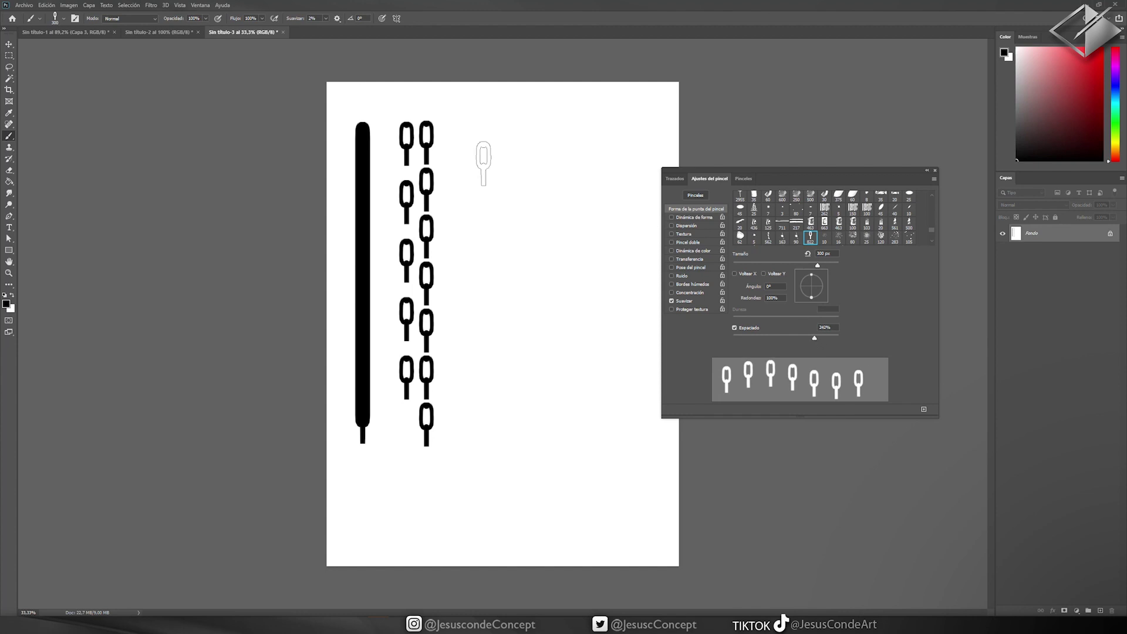
drag(453, 139, 453, 505)
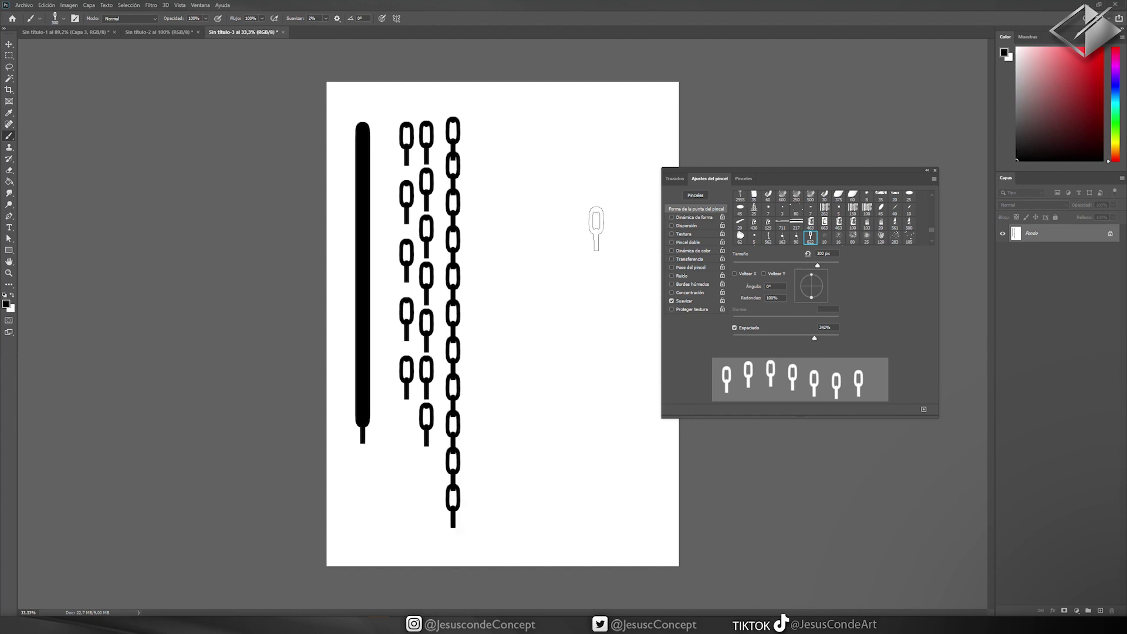
drag(815, 338, 817, 339)
drag(469, 138, 470, 565)
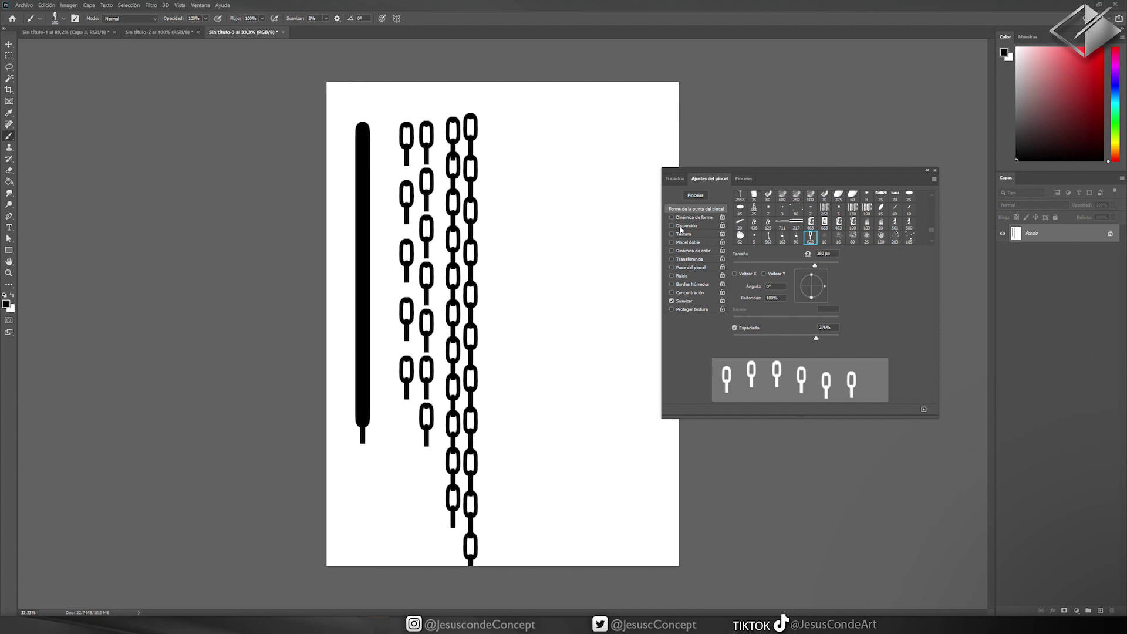
Step: Make the link angle follow stroke direction, testing with short horizontal and curved chains
key(ctrl+z)
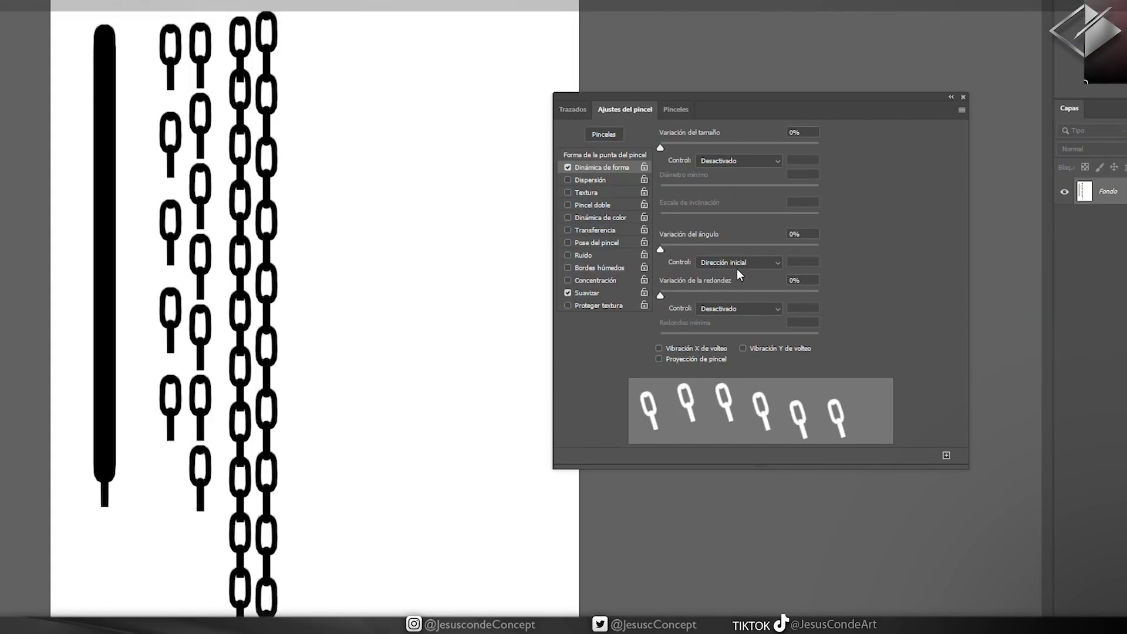
click(738, 263)
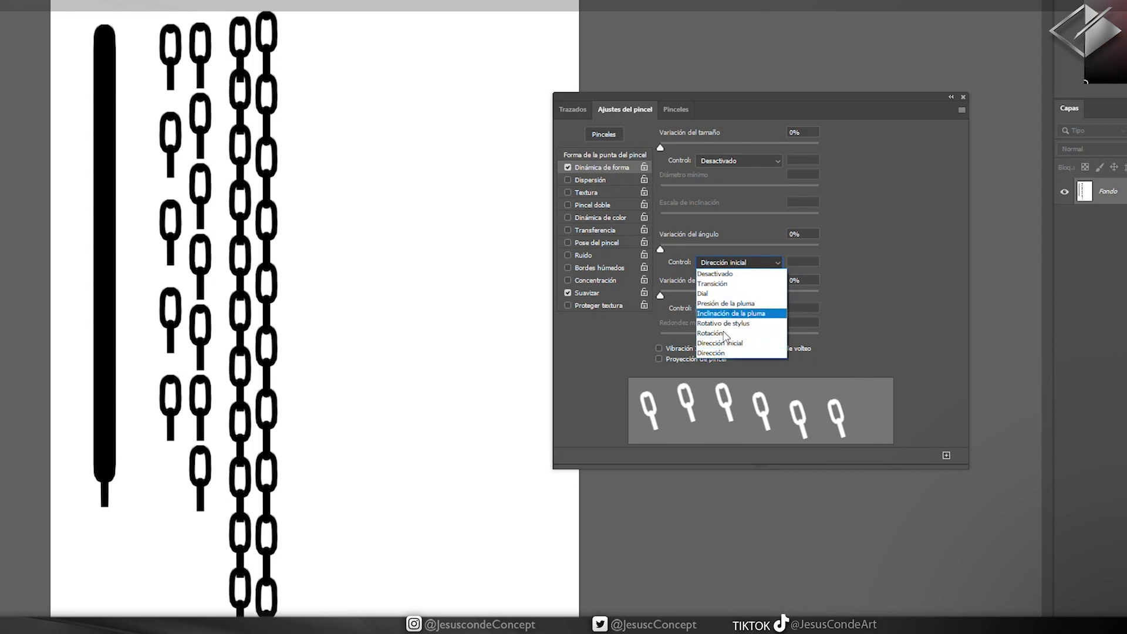
click(718, 353)
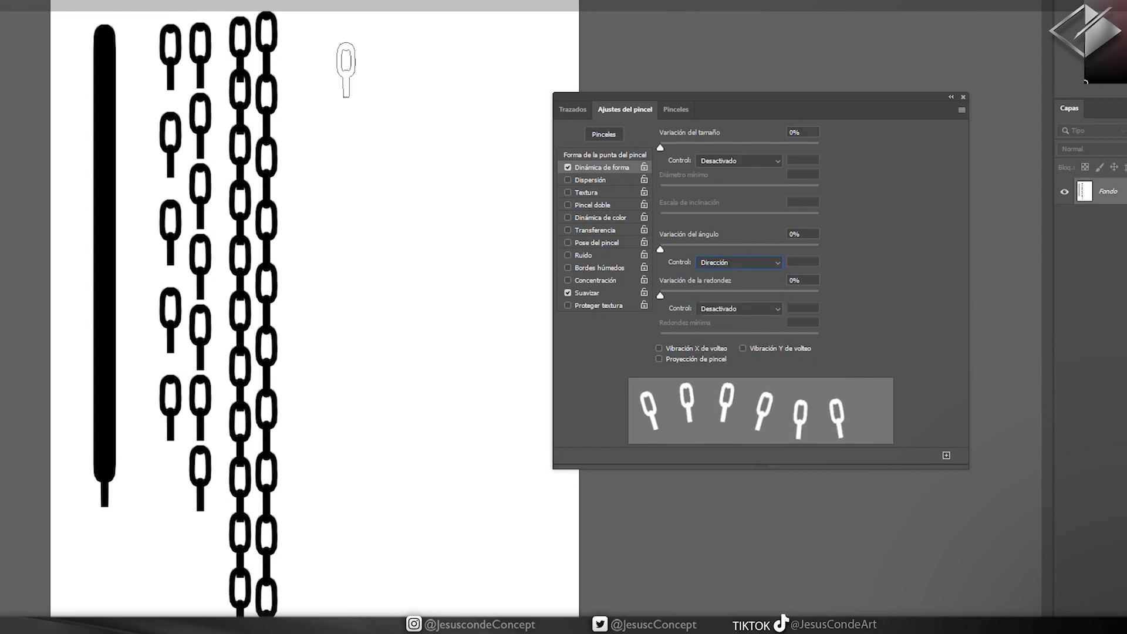
drag(306, 38, 357, 38)
drag(302, 90, 353, 90)
drag(307, 141, 357, 141)
mouse_move(538, 258)
mouse_down()
mouse_move(575, 378)
mouse_move(523, 491)
mouse_move(531, 520)
mouse_up()
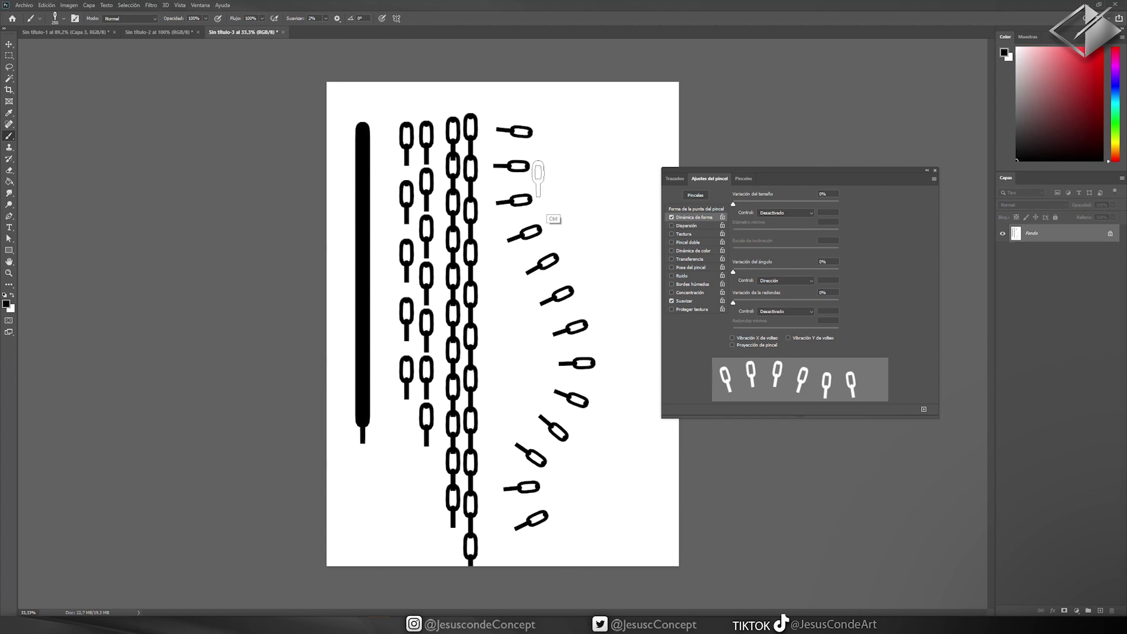
key(ctrl+z)
key(ctrl+z)
key(ctrl+z)
mouse_move(540, 232)
mouse_down()
mouse_move(523, 340)
mouse_move(559, 448)
mouse_move(647, 496)
mouse_up()
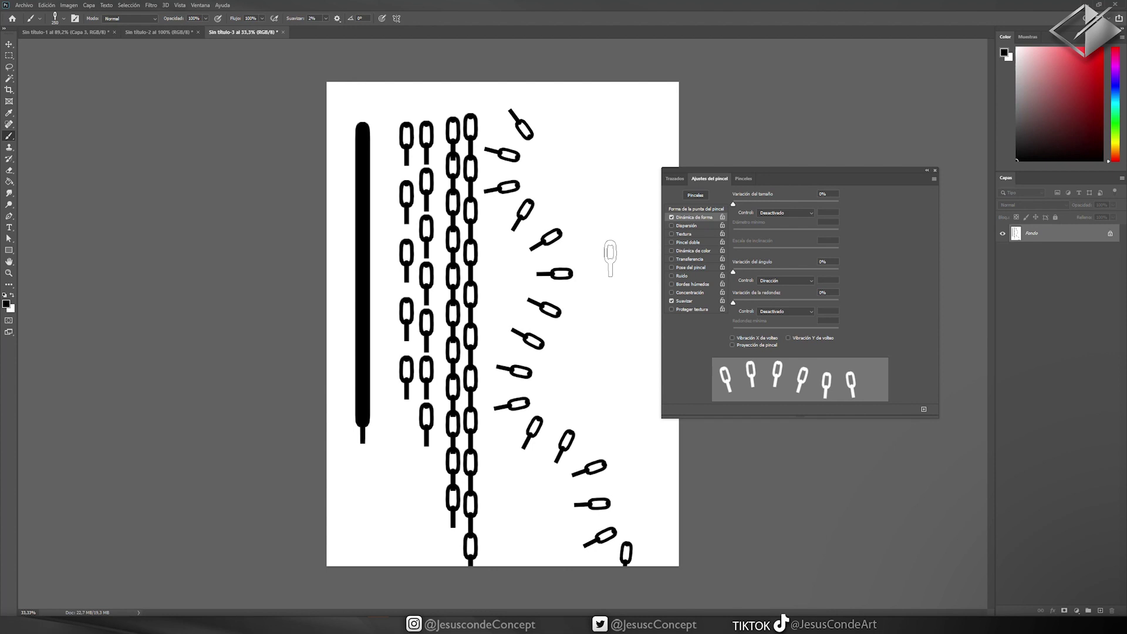
key(ctrl+z)
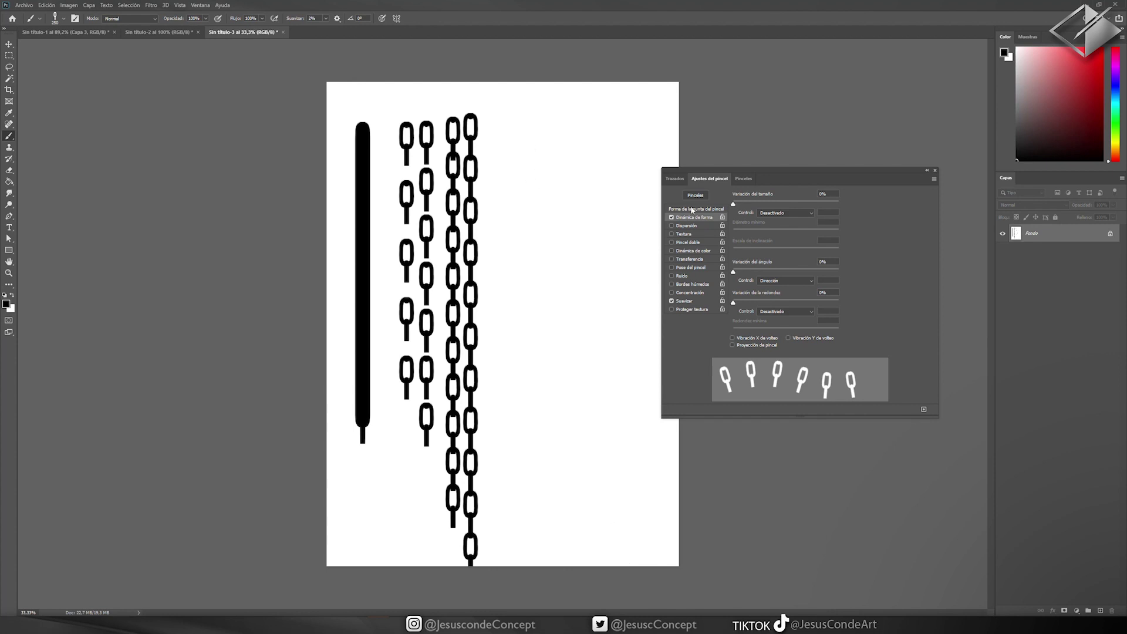
Step: Adjust the Brush Tip Shape settings and test-paint then undo several curved chains
click(692, 208)
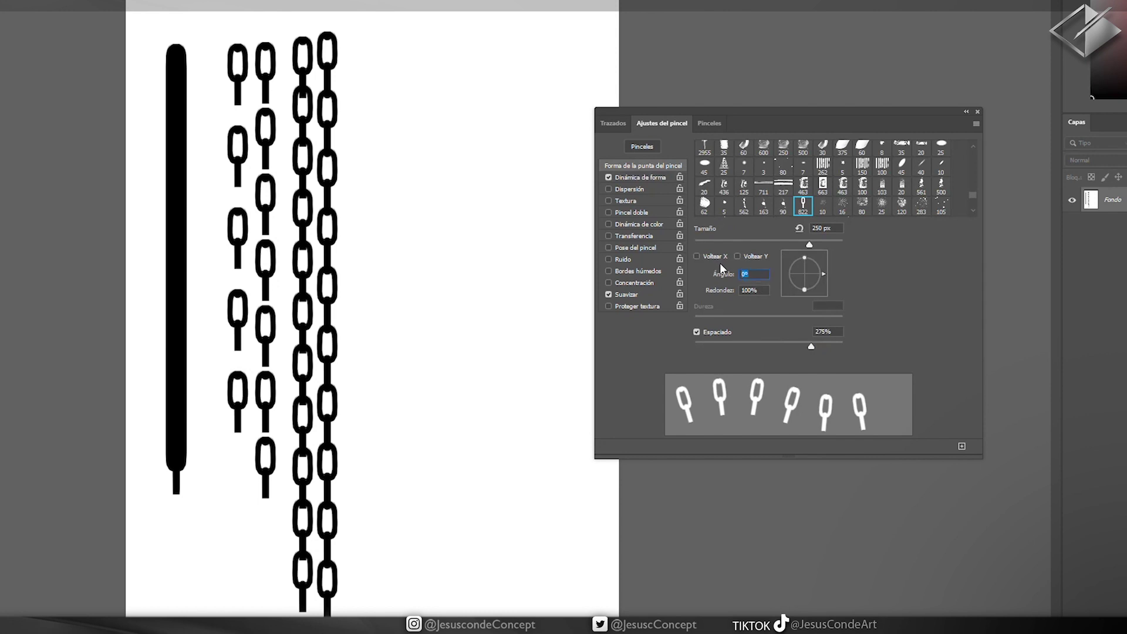
text(0)
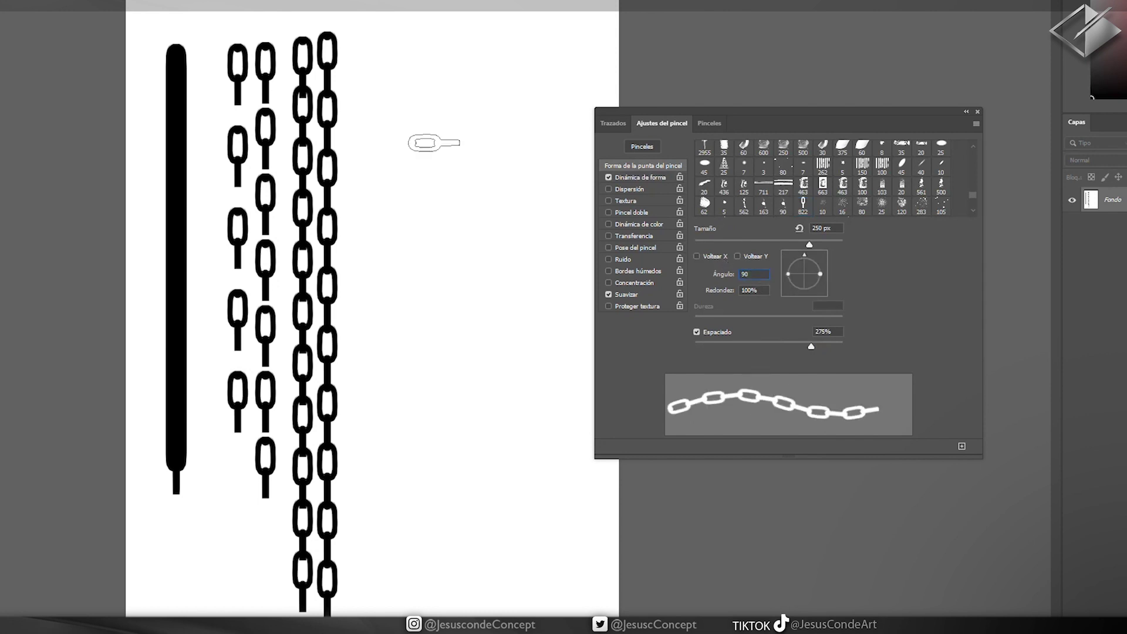
drag(406, 39, 402, 103)
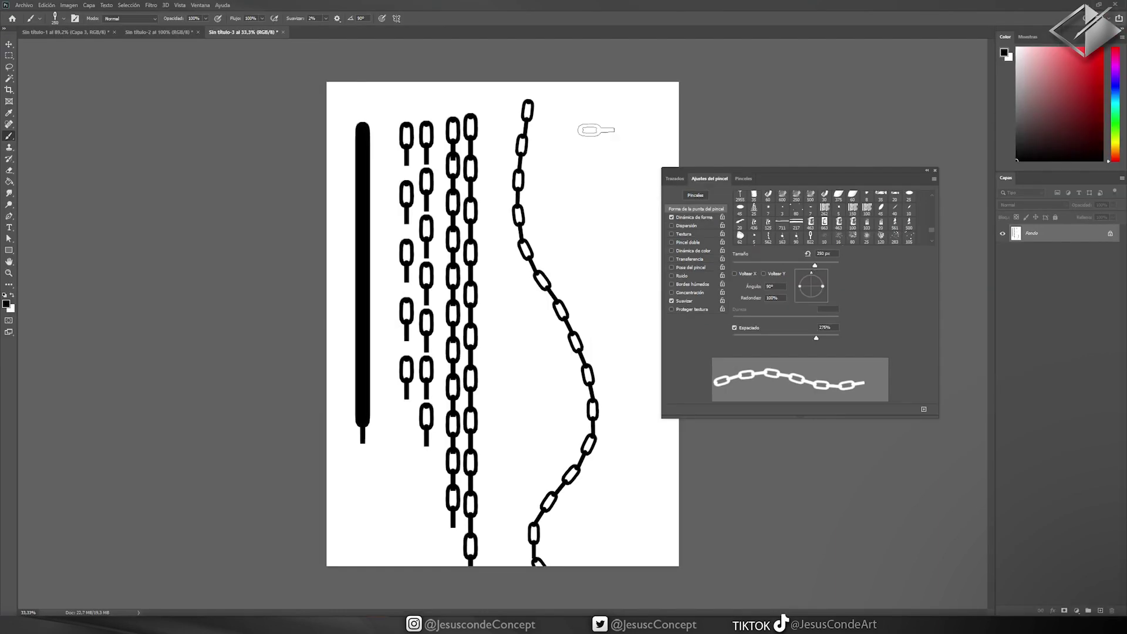
key(ctrl+z)
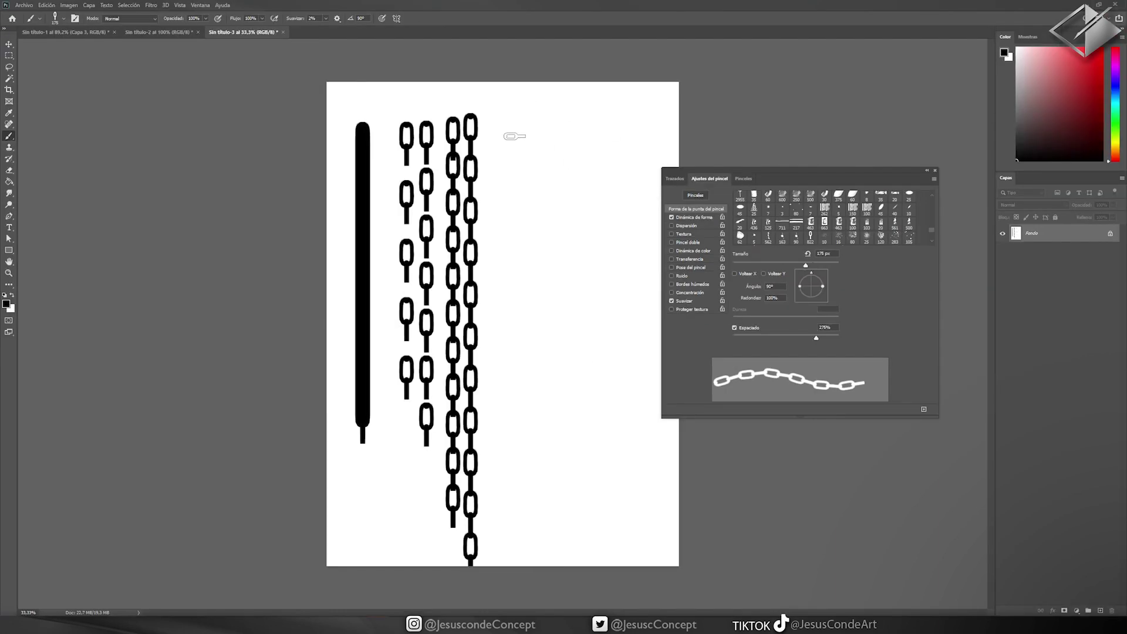
drag(548, 263, 621, 523)
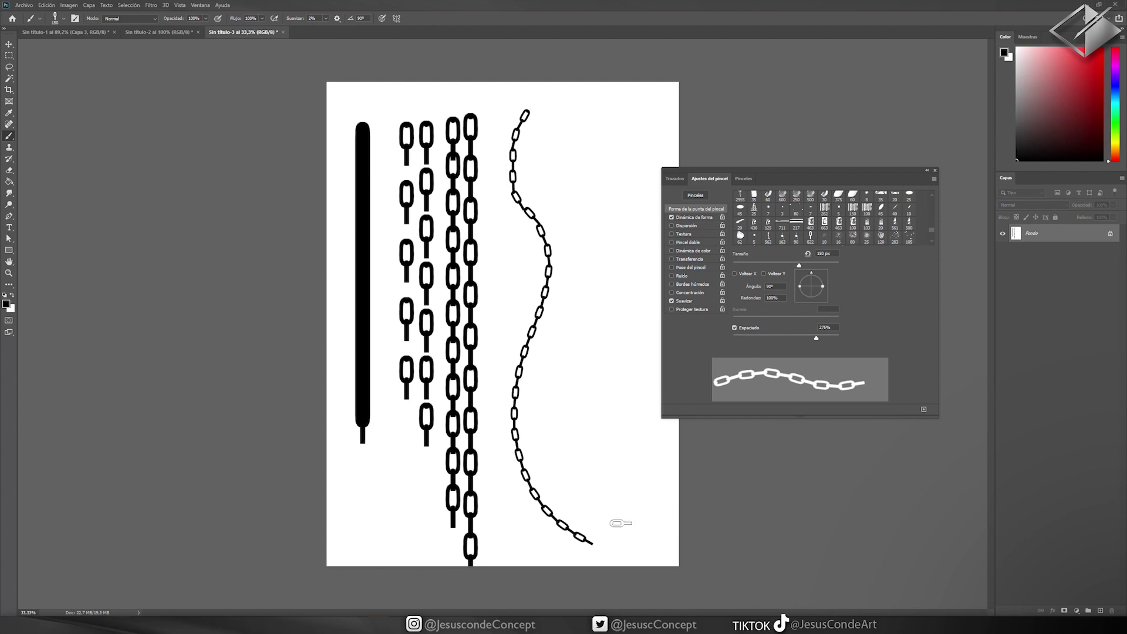
key(ctrl+z)
drag(590, 212, 564, 558)
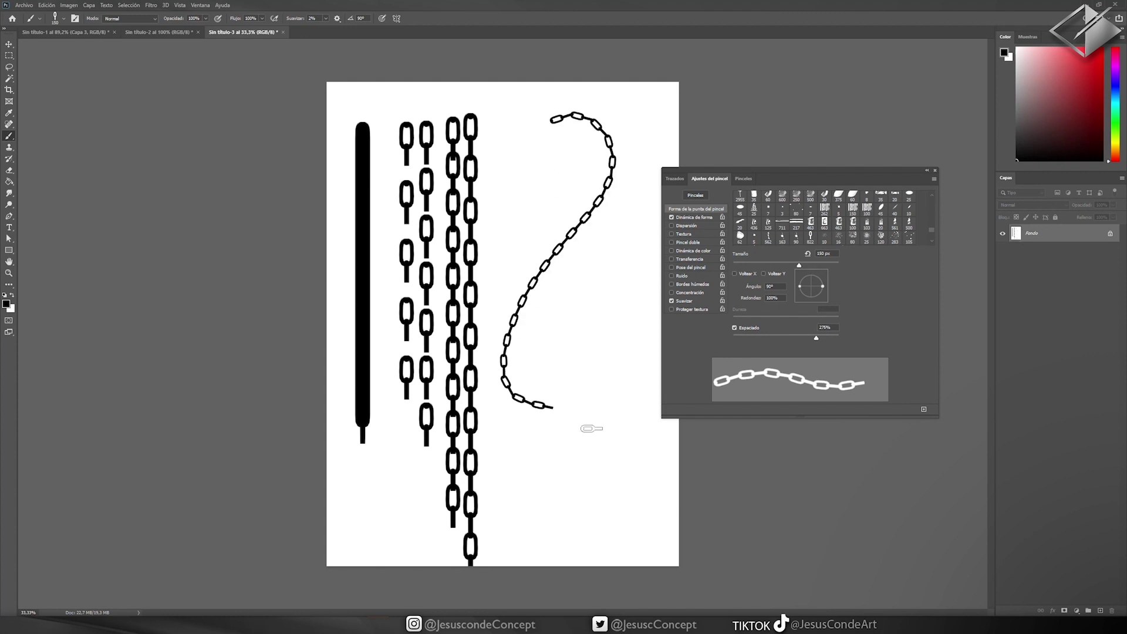
key(ctrl+z)
click(694, 218)
Step: Make brush size follow pen pressure and test it with arcing chain strokes
click(787, 212)
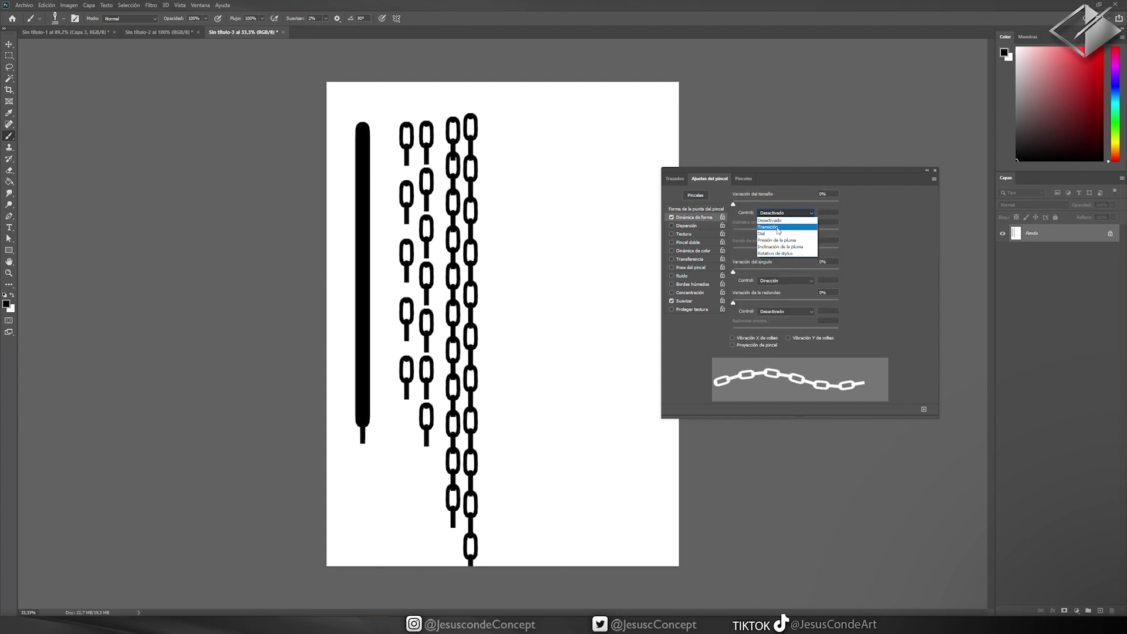
mouse_move(580, 120)
mouse_down()
mouse_move(543, 534)
mouse_move(547, 194)
mouse_move(539, 561)
mouse_up()
key(ctrl+z)
key(ctrl+z)
drag(617, 110, 540, 560)
key(ctrl+z)
drag(638, 108, 610, 386)
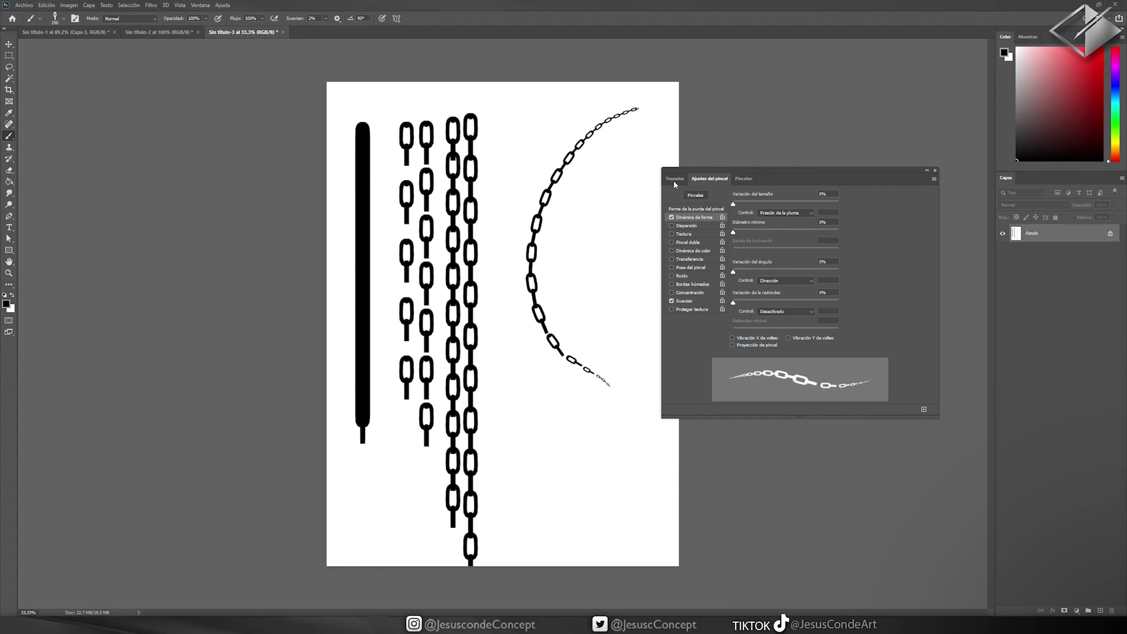
Step: Set spacing to 270%, test strokes, and lower the minimum diameter to 33%
click(708, 209)
double_click(825, 327)
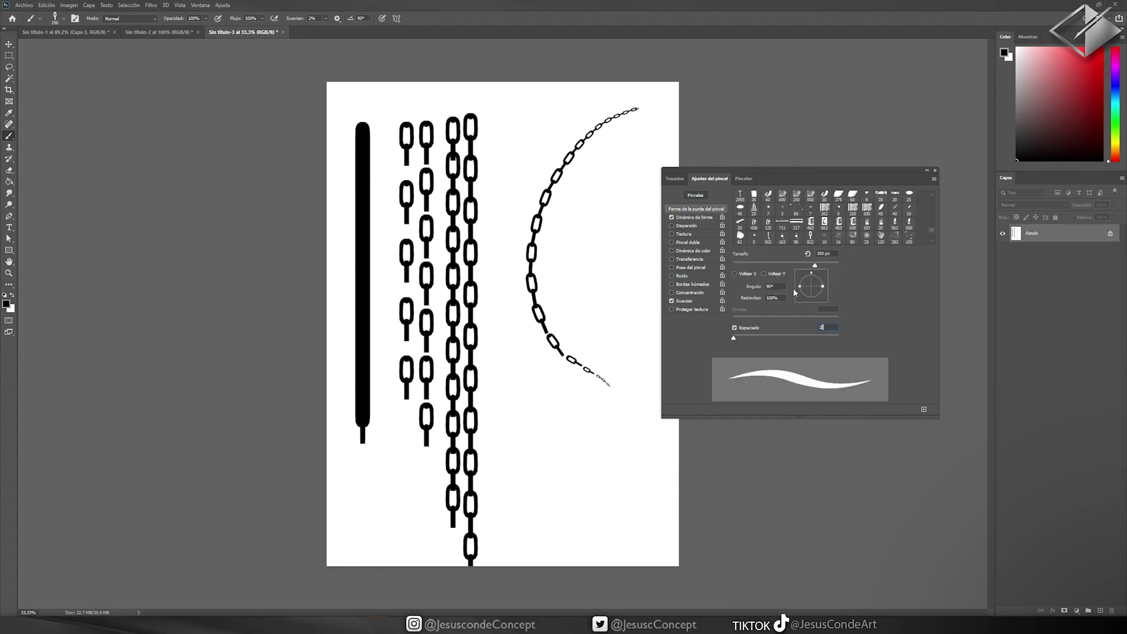
text(270)
drag(666, 125, 572, 511)
key(ctrl+z)
key(ctrl+z)
drag(628, 106, 548, 466)
key(ctrl+z)
key(ctrl+z)
click(697, 217)
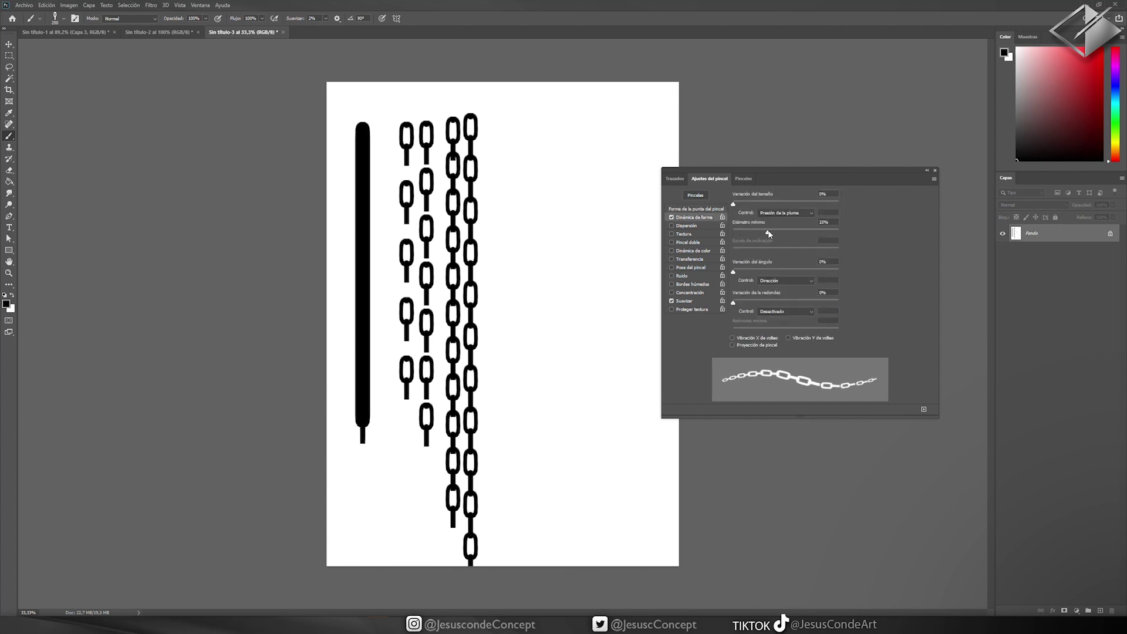
drag(599, 120, 537, 561)
Step: Paint and undo a series of arc, looping and spiral test chain strokes
key(ctrl+z)
drag(646, 105, 578, 467)
key(ctrl+z)
drag(785, 231, 768, 232)
drag(605, 124, 549, 278)
key(ctrl+z)
drag(587, 74, 580, 510)
key(ctrl+z)
mouse_move(603, 115)
mouse_down()
mouse_move(521, 231)
mouse_move(517, 273)
mouse_move(609, 303)
mouse_move(568, 373)
mouse_up()
key(ctrl+z)
key(ctrl+z)
drag(637, 146, 593, 203)
Step: Enable Transfer and paint several overlapping fading chain strokes down the right side
key(ctrl+z)
click(671, 259)
drag(645, 135, 541, 511)
key(ctrl+z)
drag(629, 103, 578, 244)
key(ctrl+z)
key(ctrl+shift+z)
drag(643, 158, 545, 567)
drag(616, 139, 604, 567)
drag(572, 170, 619, 567)
key(ctrl+z)
drag(581, 150, 616, 566)
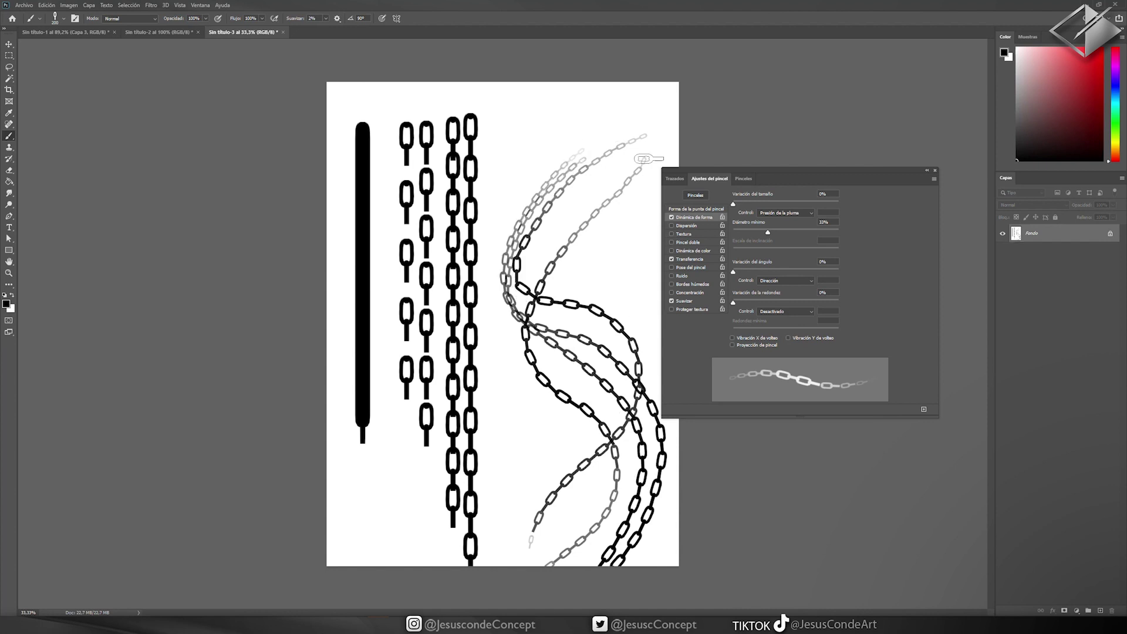
Step: Change the brush spacing to 269% then 260% and paint a large curved chain
click(702, 209)
click(833, 327)
text(2)
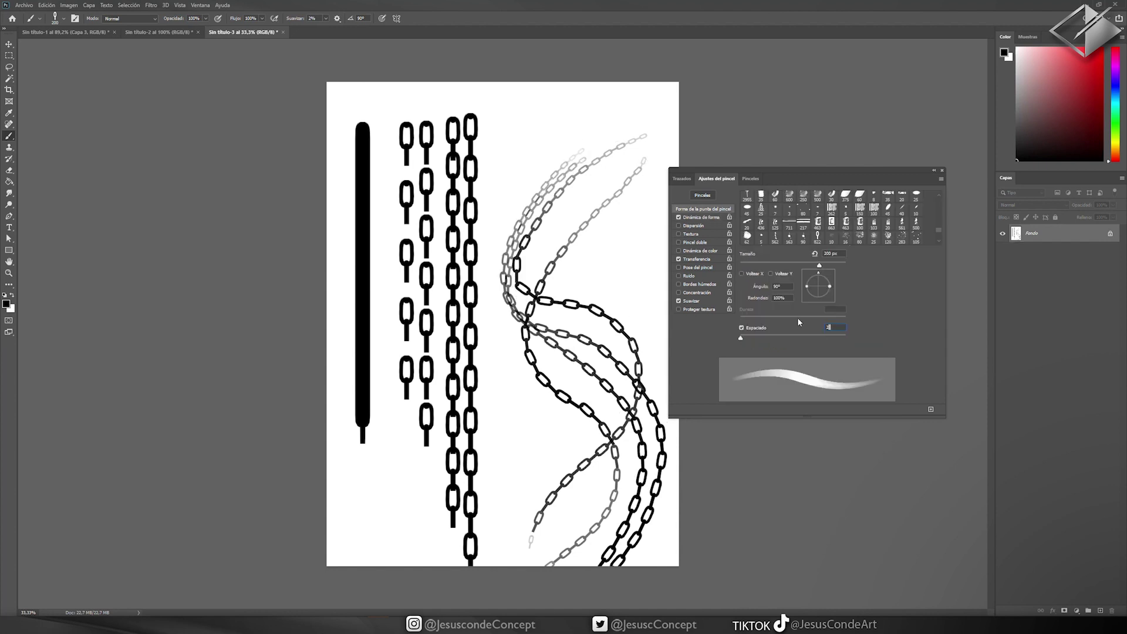
text(69)
key(Return)
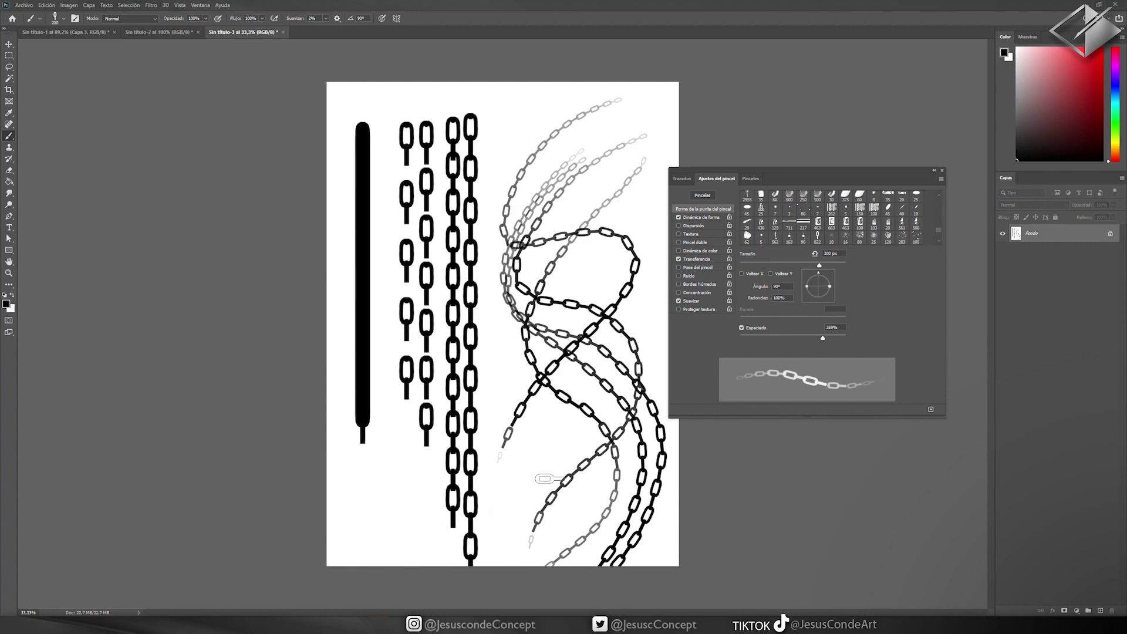
text(260)
key(Return)
drag(452, 540, 528, 288)
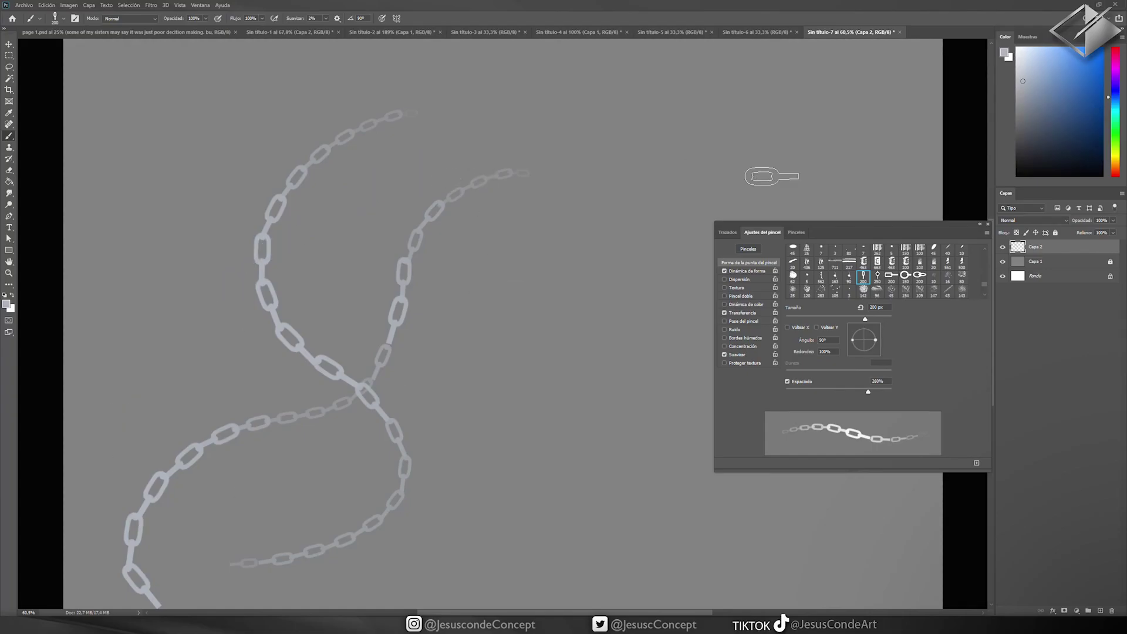
Step: Zoom in and add Bevel & Emboss with greater depth and lighter highlight and shadow
click(9, 273)
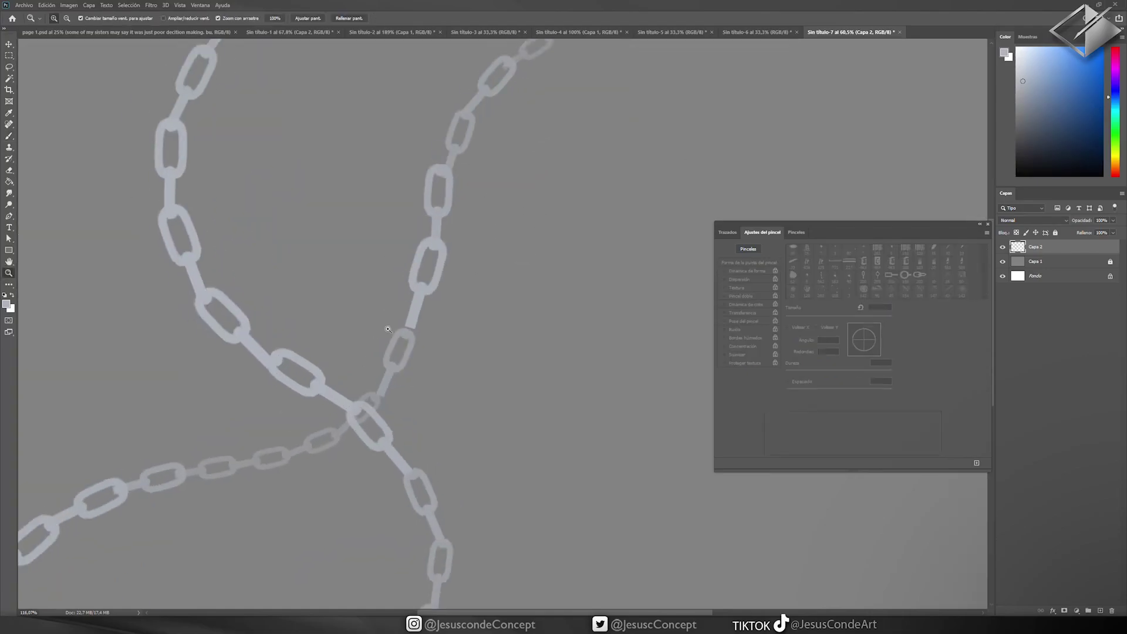
drag(441, 272, 448, 267)
click(1052, 610)
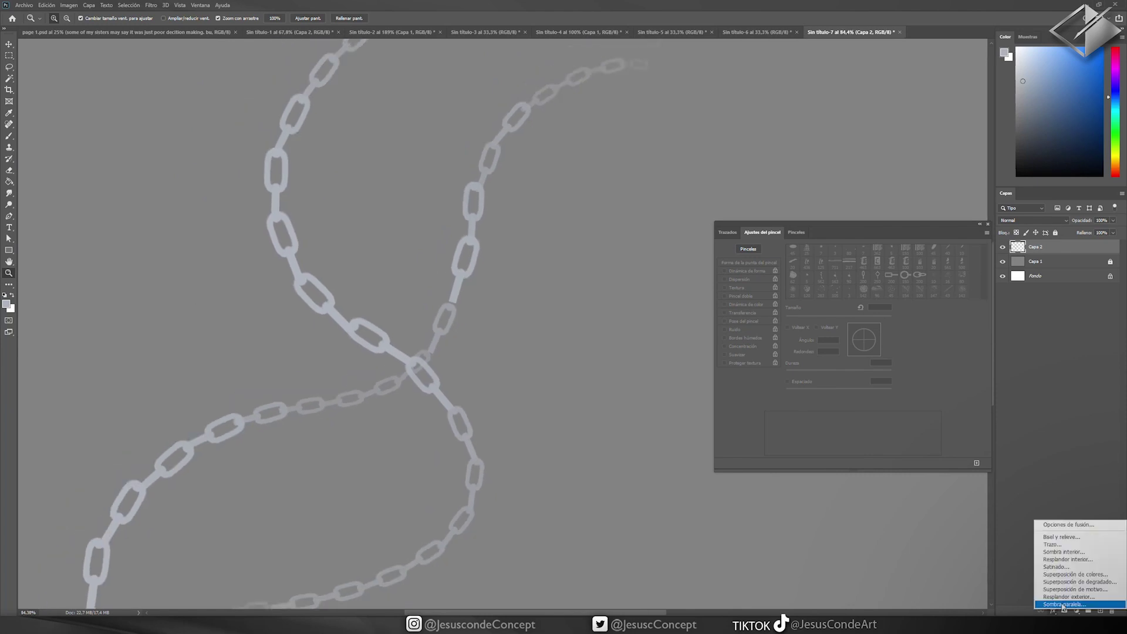
click(1056, 533)
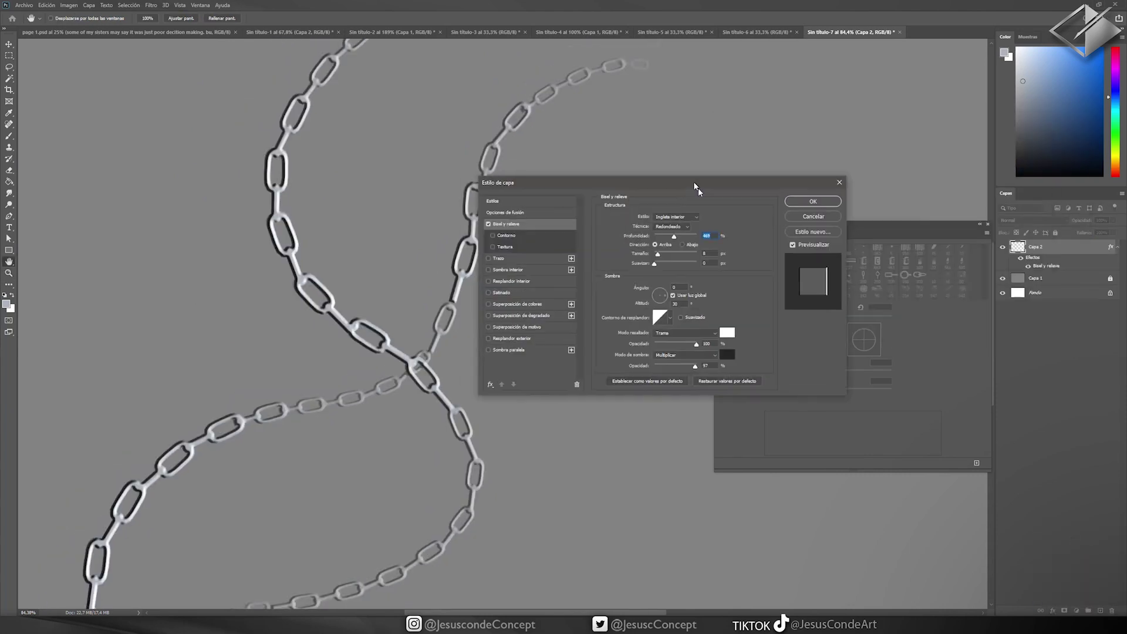
mouse_move(722, 260)
mouse_down()
mouse_move(737, 263)
mouse_move(705, 275)
mouse_up()
text(1000)
click(701, 286)
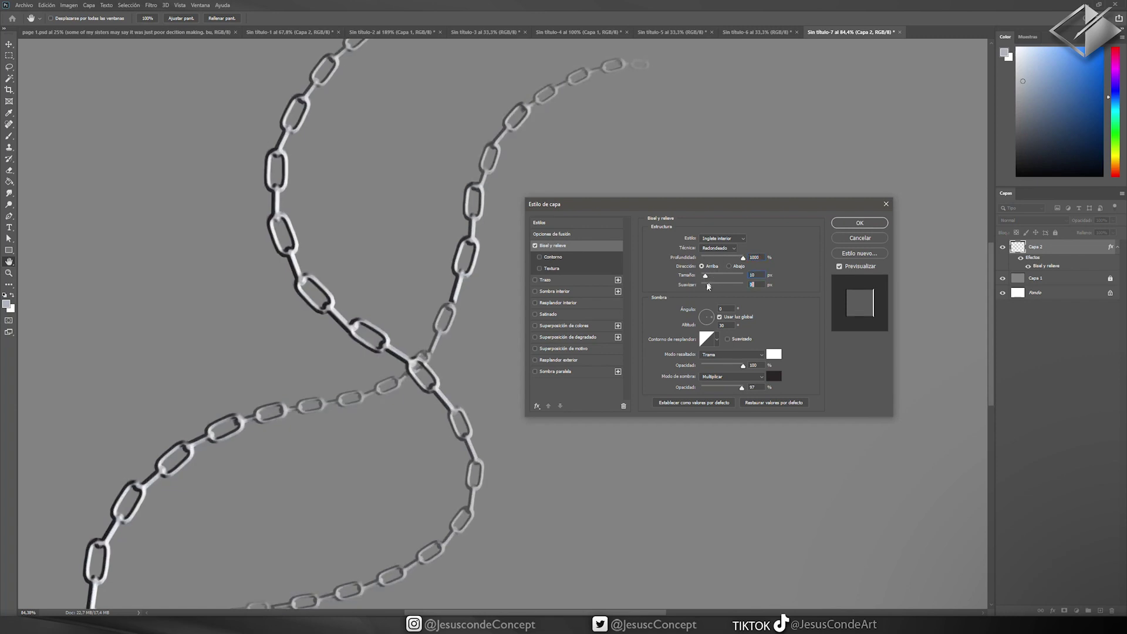
mouse_move(741, 366)
mouse_down()
mouse_move(726, 367)
mouse_move(720, 386)
mouse_up()
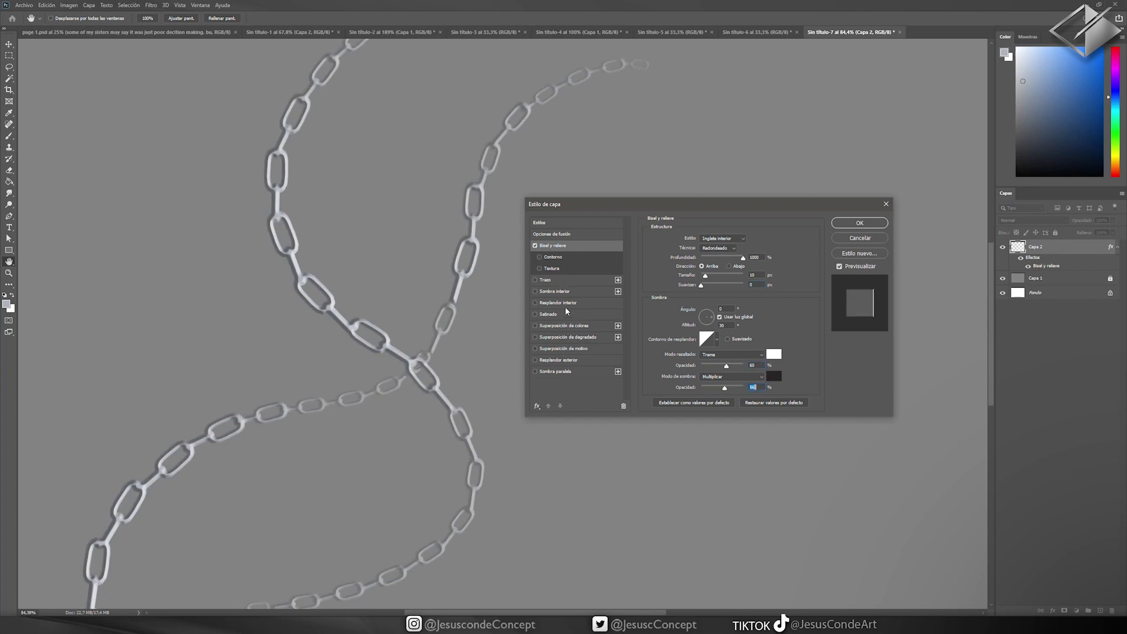
Step: Try and remove Satin, then add a Drop Shadow with increased distance
click(535, 314)
click(535, 314)
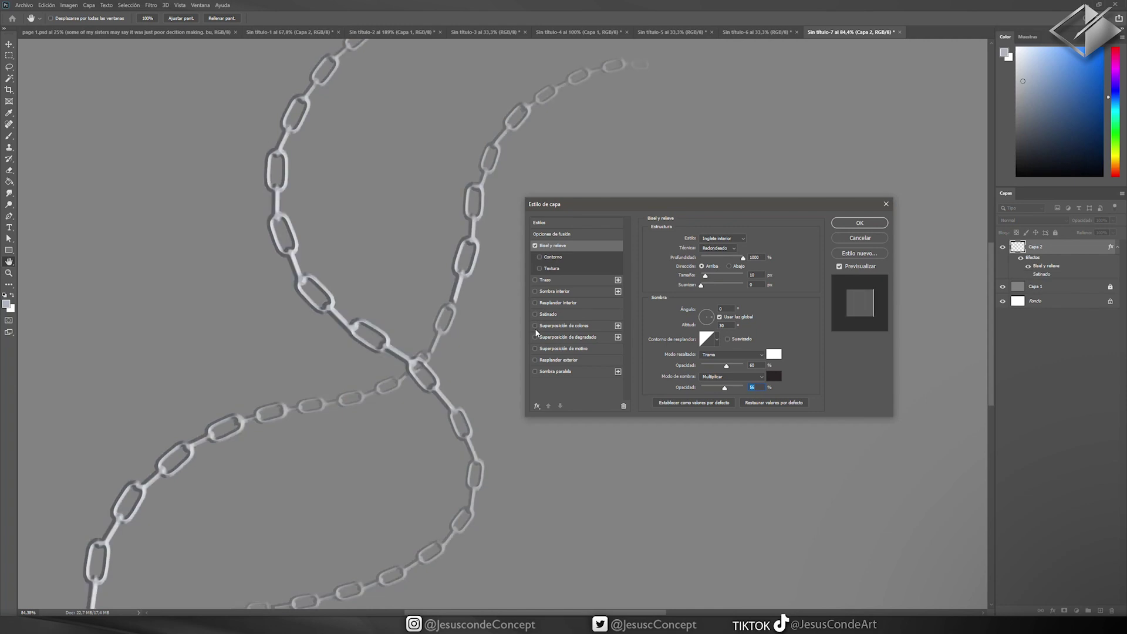
click(543, 372)
mouse_move(709, 277)
mouse_down()
mouse_move(720, 279)
mouse_move(698, 252)
mouse_up()
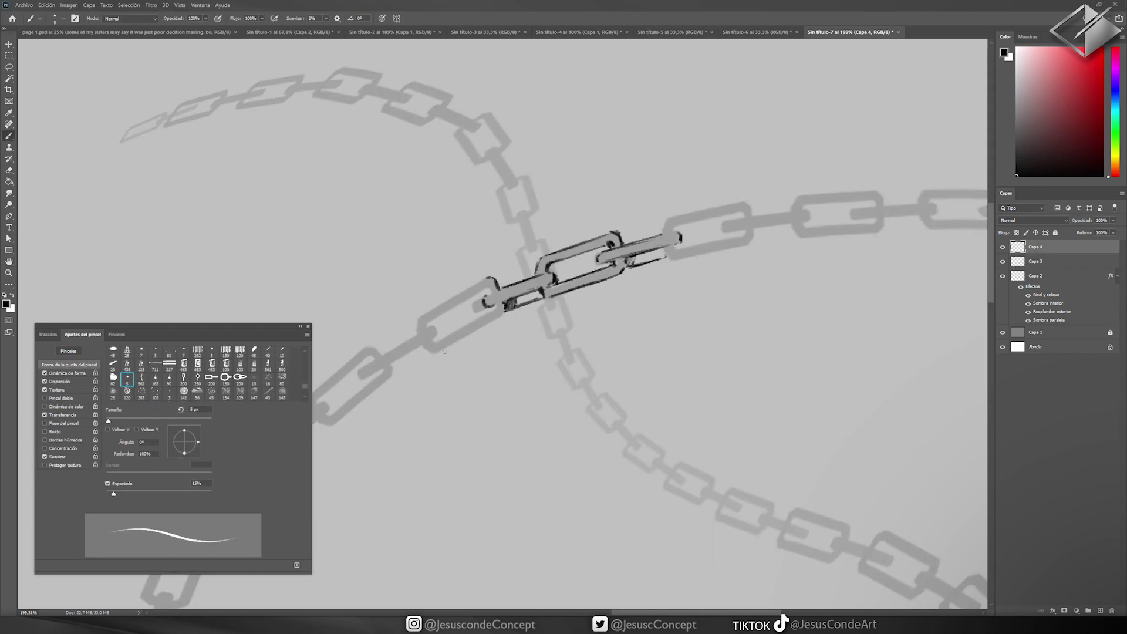
Step: Ink sketchy outlines over the existing chain links across the crossing on a new layer
mouse_move(669, 218)
mouse_down()
mouse_move(761, 228)
mouse_move(675, 253)
mouse_up()
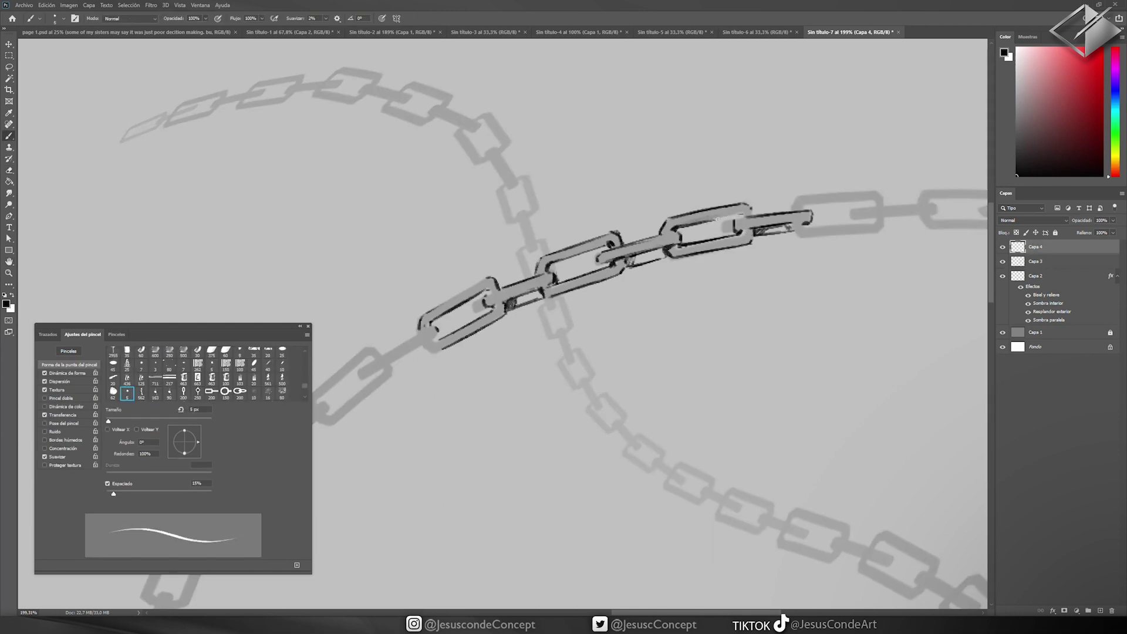
drag(528, 294, 610, 217)
mouse_move(463, 276)
mouse_down()
mouse_move(411, 329)
mouse_move(399, 322)
mouse_move(375, 364)
mouse_up()
drag(646, 235, 493, 287)
mouse_move(517, 320)
mouse_down()
mouse_move(499, 361)
mouse_move(602, 352)
mouse_up()
drag(176, 326, 159, 60)
drag(276, 411, 194, 516)
drag(792, 206, 925, 182)
Step: Warp the new ring-link chain into shape with Ctrl+T and paint a diamond-link chain behind it
key(ctrl+minus)
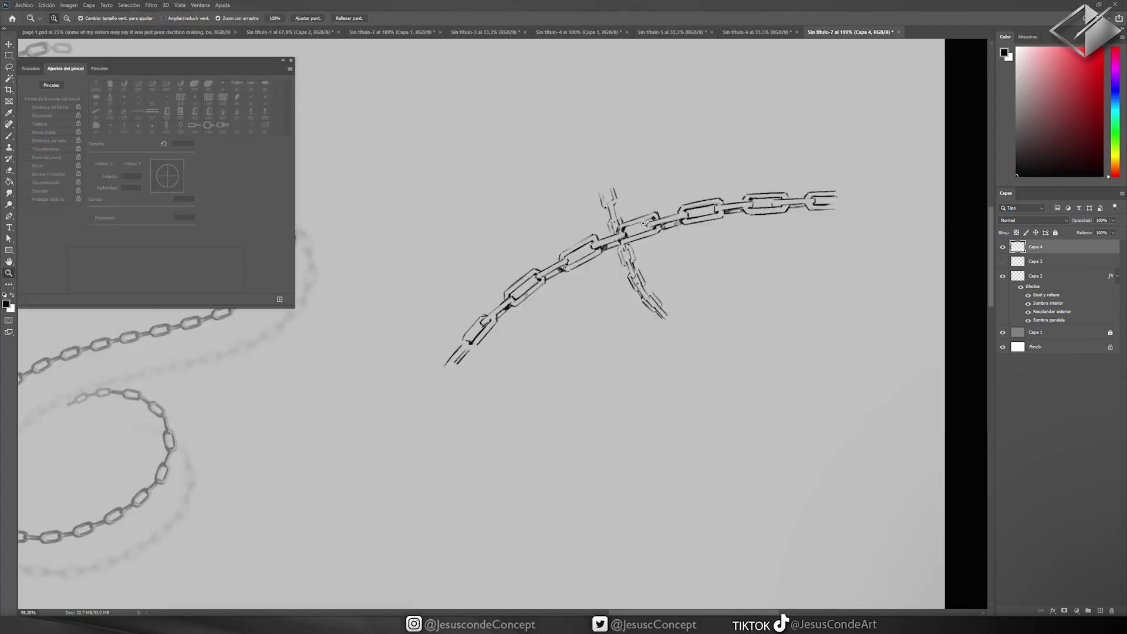
drag(499, 528, 833, 176)
key(ctrl+t)
key(Return)
drag(223, 493, 804, 193)
key(Return)
Step: Sketch ring links at the chain crossing, including a half link at the upper-right ring
key(z)
drag(368, 414, 528, 414)
key(b)
mouse_move(610, 253)
mouse_down()
mouse_move(622, 346)
mouse_move(517, 329)
mouse_move(722, 235)
mouse_move(746, 206)
mouse_up()
drag(528, 347, 488, 434)
mouse_move(434, 364)
mouse_down()
mouse_move(411, 452)
mouse_move(519, 376)
mouse_move(537, 226)
mouse_up()
Step: Sketch and refine more ring links along the chain's bottom and toward the upper right
drag(437, 391, 387, 476)
drag(358, 361, 332, 475)
drag(343, 400, 411, 343)
drag(446, 329, 461, 348)
drag(352, 375, 381, 528)
drag(438, 419, 458, 476)
drag(763, 294, 713, 379)
mouse_move(704, 176)
mouse_down()
mouse_move(762, 126)
mouse_move(886, 117)
mouse_up()
key(ctrl+shift+alt+n)
Step: Outline the upper diamond link and begin the next one with sketchy strokes on layer Capa 8
drag(446, 88, 569, 156)
key(b)
drag(496, 186, 547, 189)
drag(431, 217, 495, 183)
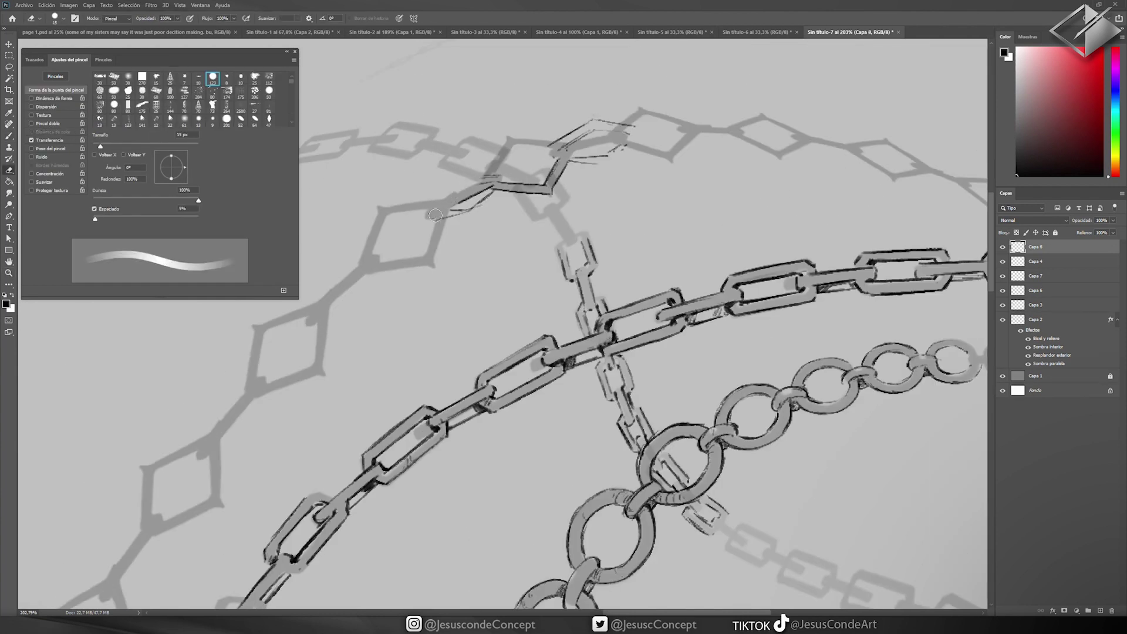
scroll(528, 193, up, 3)
drag(294, 179, 355, 259)
drag(320, 196, 461, 208)
mouse_move(531, 232)
mouse_down()
mouse_move(561, 311)
mouse_move(634, 223)
mouse_up()
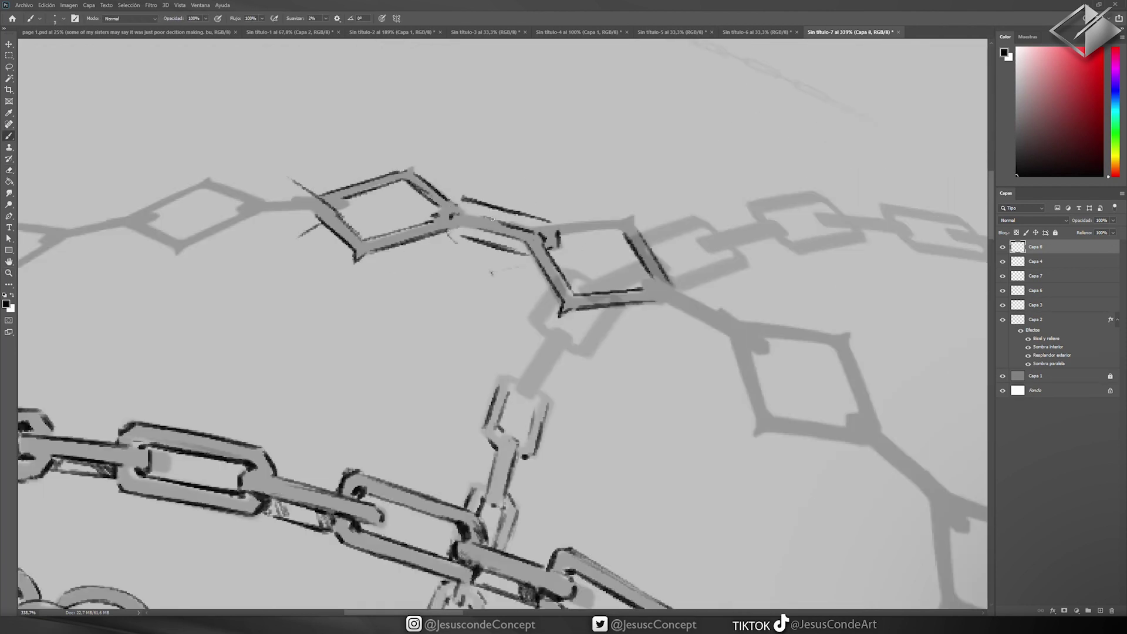
scroll(528, 293, down, 2)
Step: Outline the diamond link left of the upper one and the lower diamond link, view rotated vertically
drag(387, 223, 446, 217)
drag(334, 270, 437, 231)
drag(352, 216, 305, 244)
drag(305, 245, 337, 268)
drag(521, 148, 411, 176)
mouse_move(413, 258)
mouse_down()
mouse_move(399, 358)
mouse_move(358, 405)
mouse_move(370, 549)
mouse_up()
mouse_move(358, 411)
mouse_down()
mouse_move(381, 487)
mouse_move(452, 452)
mouse_up()
drag(305, 382, 319, 460)
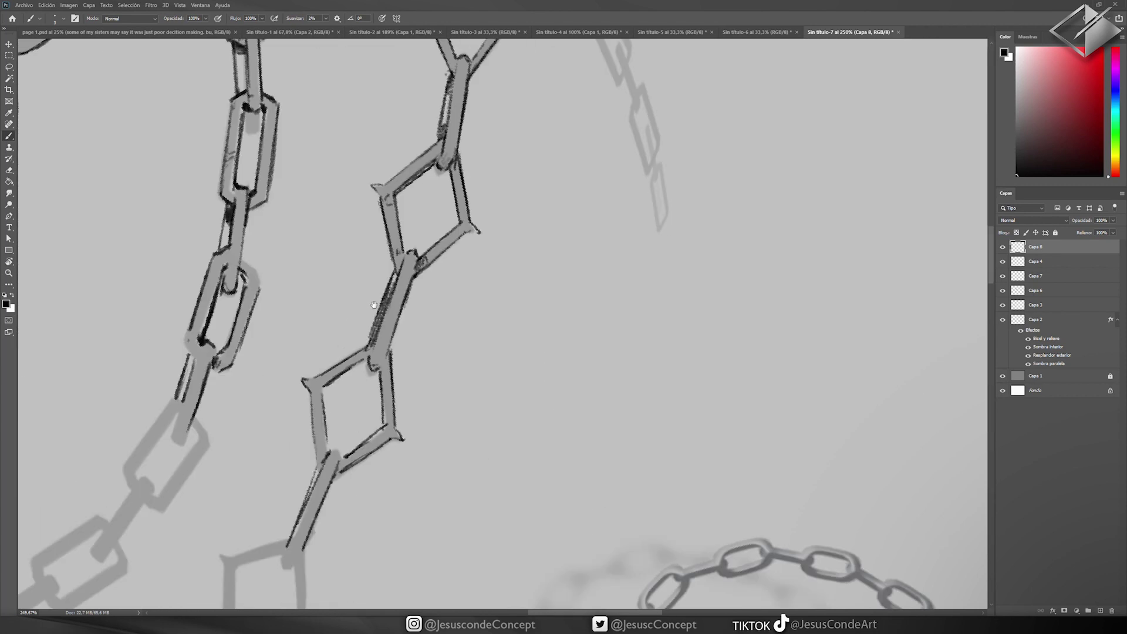